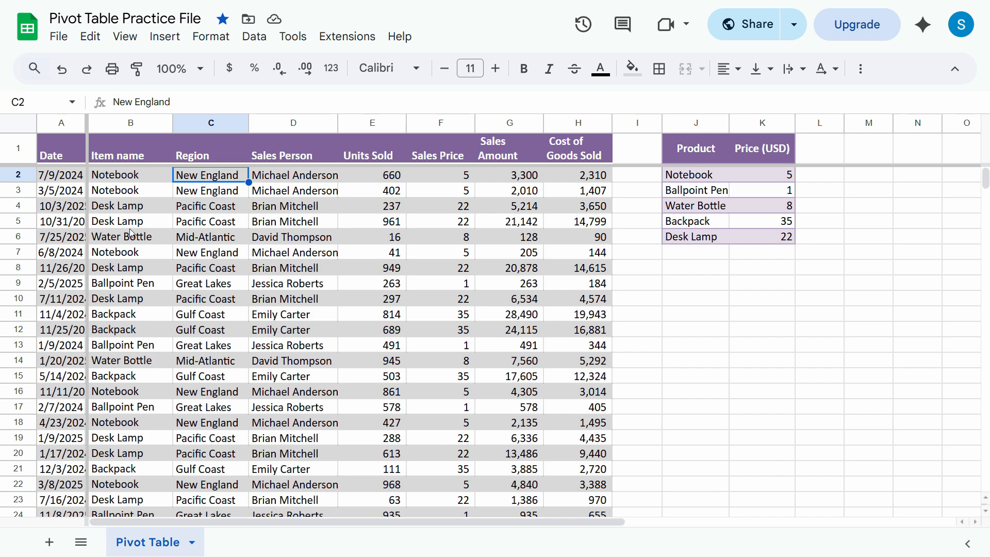
Look through the sales records and the Date, Item name, Region and Sales Person columns.
scroll(84, 283, down, 20)
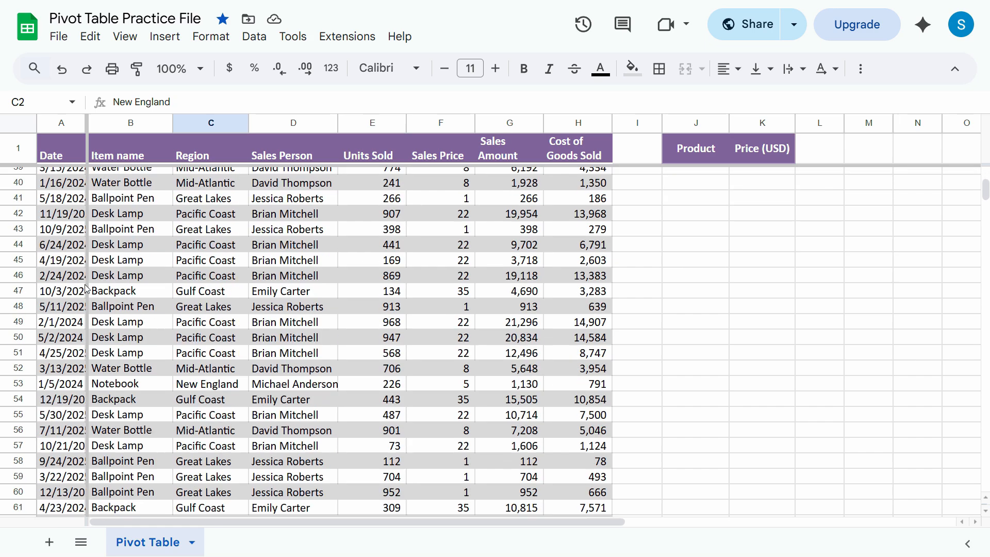
scroll(84, 283, down, 9)
scroll(127, 195, up, 20)
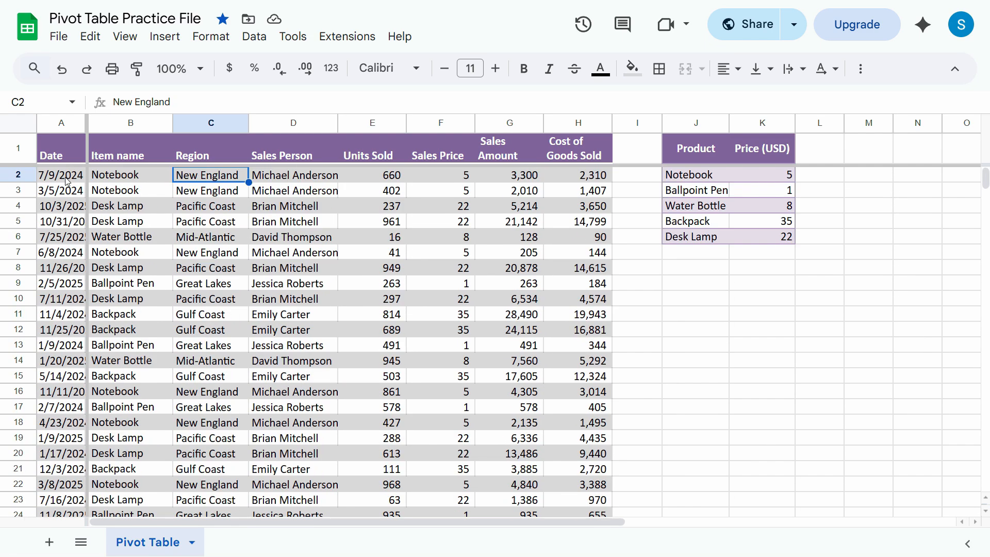
click(68, 180)
click(103, 177)
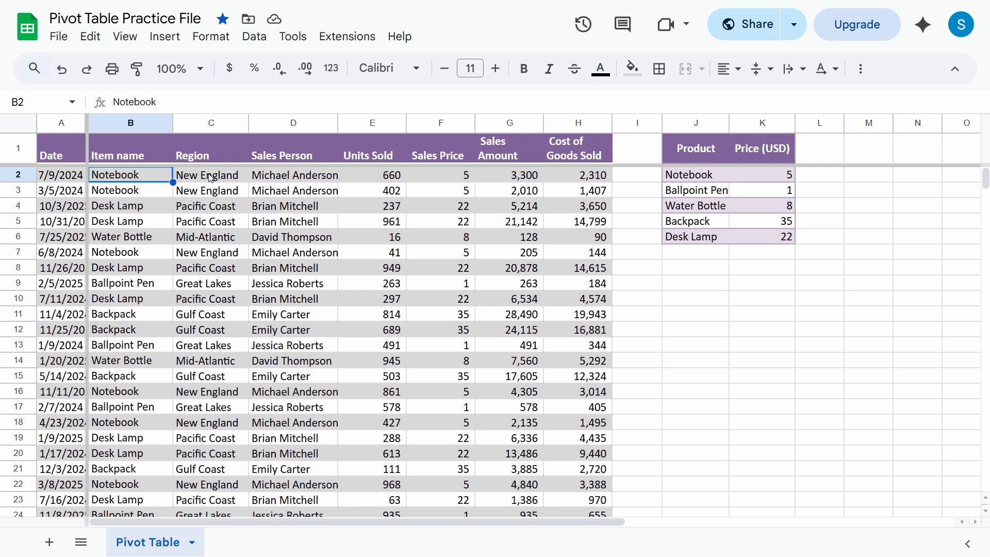
click(227, 177)
click(299, 177)
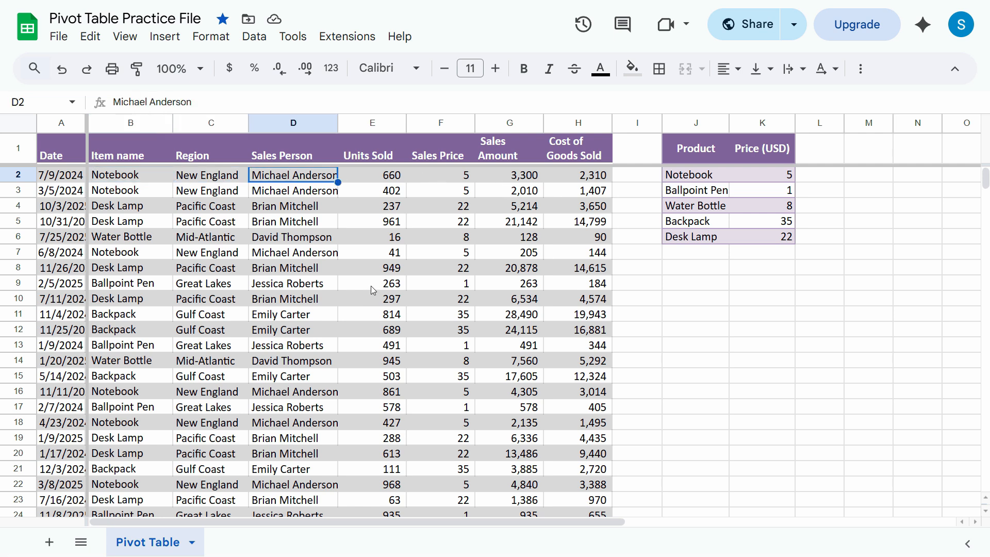
click(56, 209)
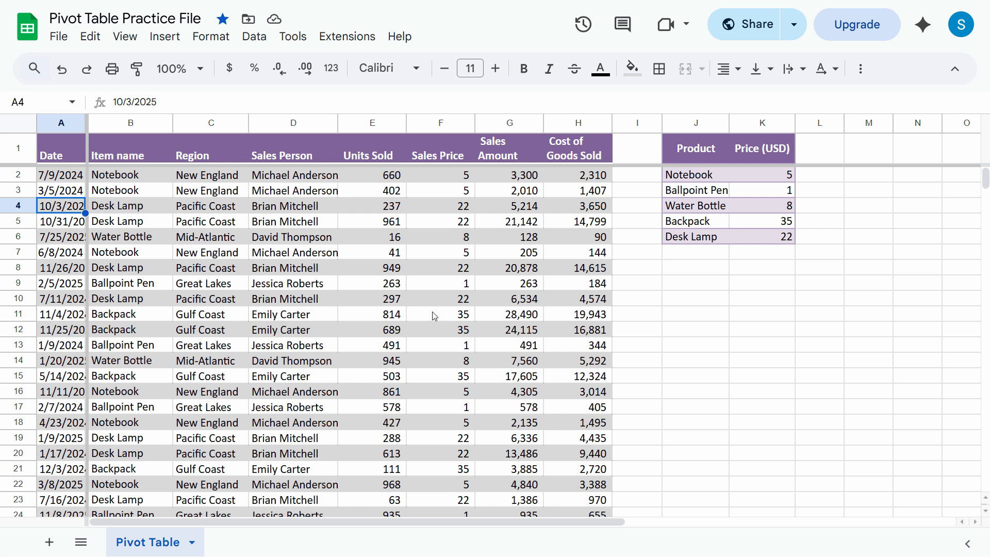
Inspect the formulas behind the Sales Amount and Cost of Goods Sold columns.
click(531, 176)
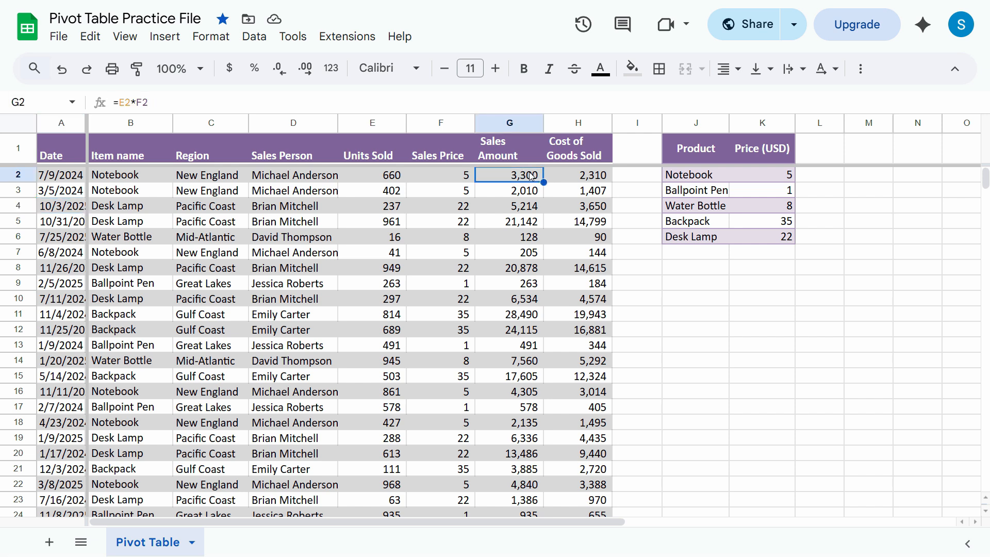
click(602, 178)
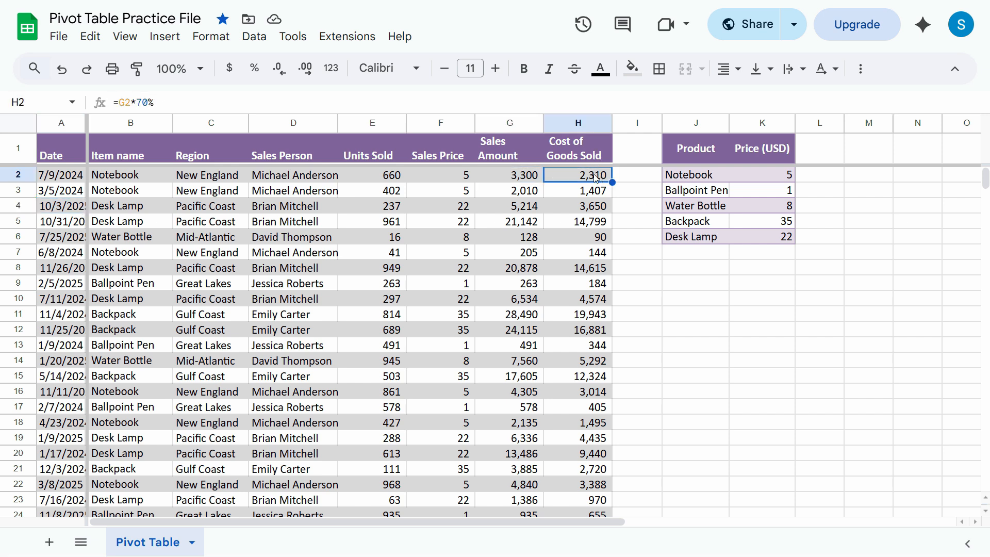
click(513, 177)
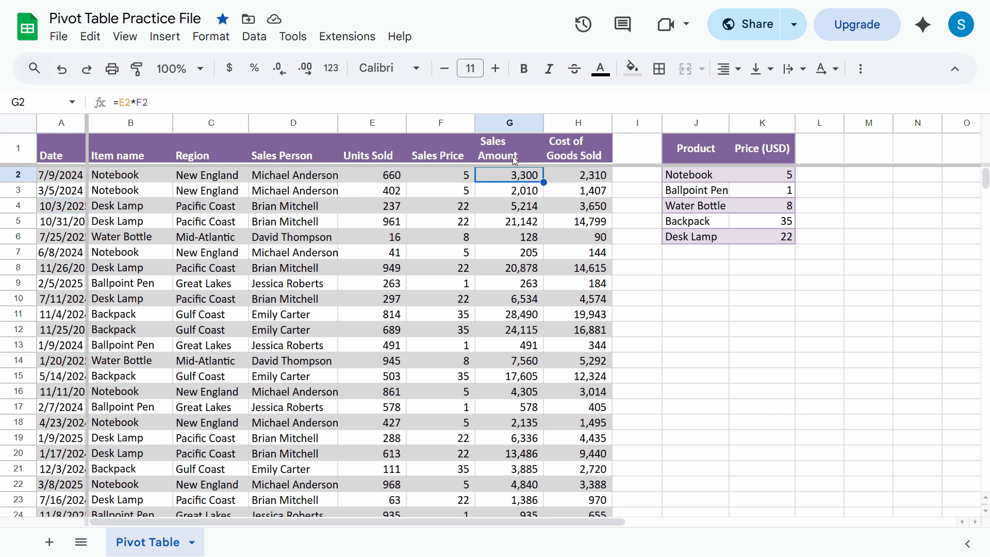
click(514, 160)
click(517, 181)
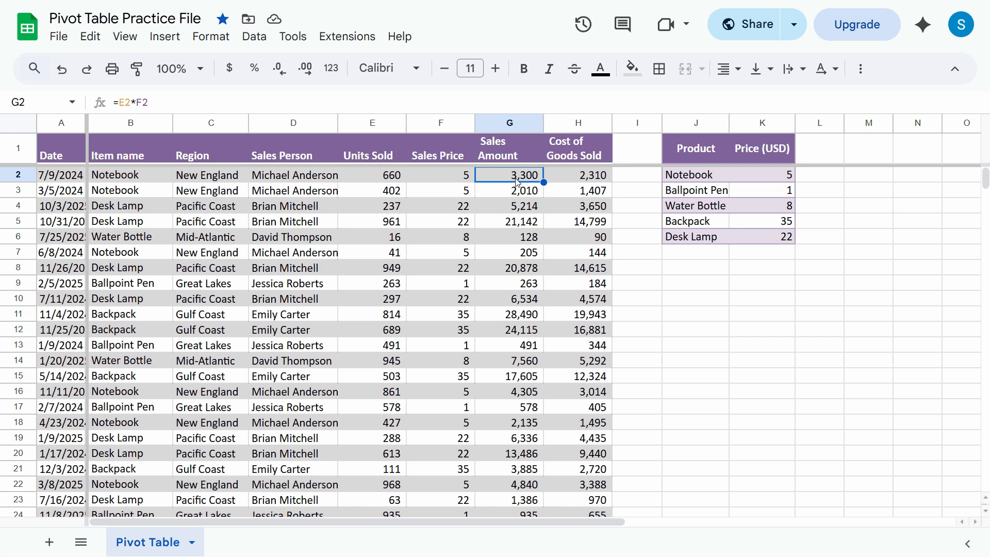
click(602, 181)
click(587, 194)
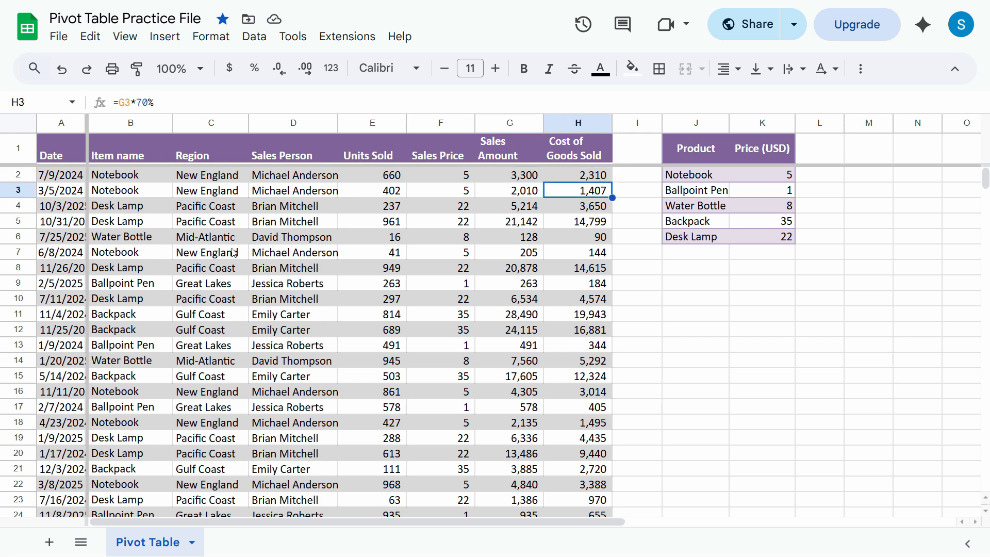
click(218, 221)
click(189, 181)
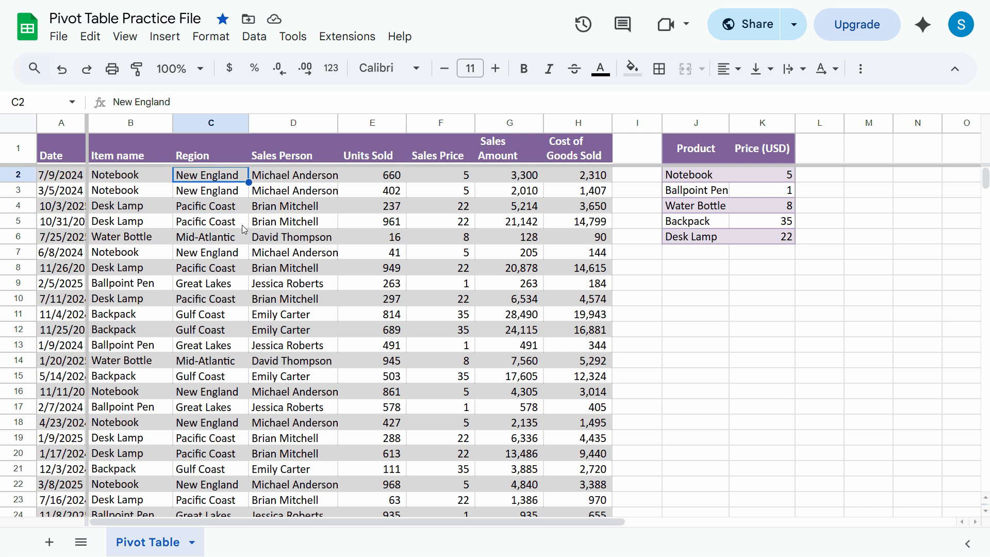
click(203, 158)
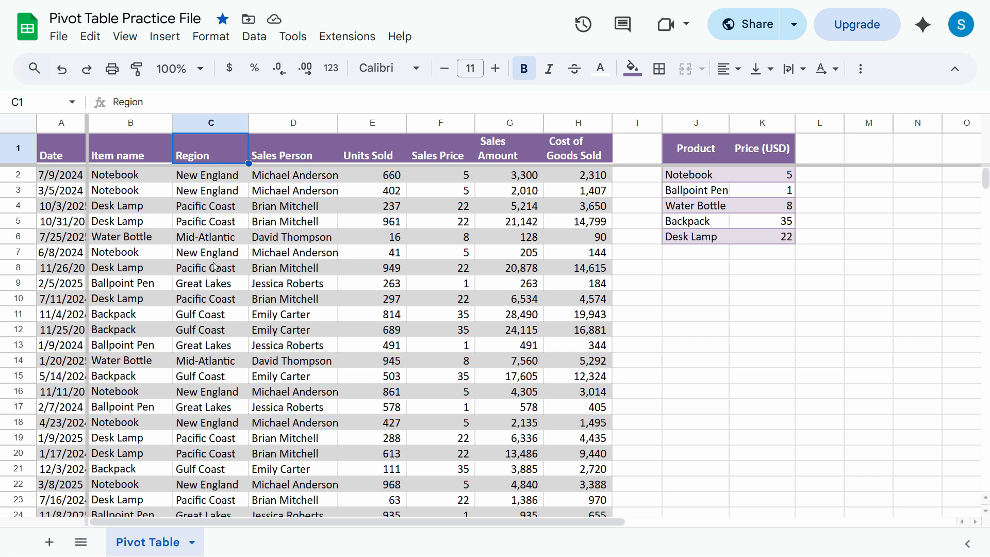
click(172, 42)
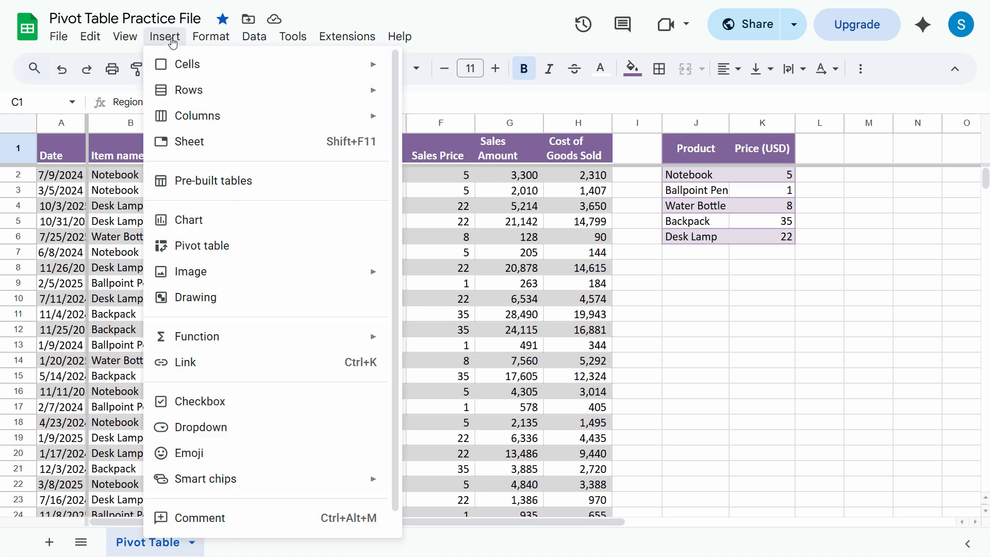
click(226, 249)
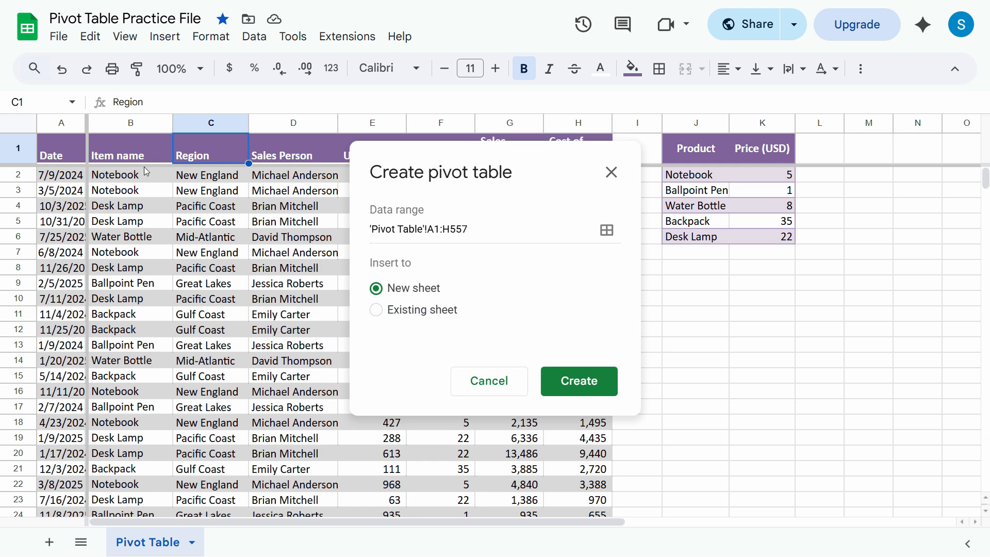
click(612, 172)
Select the entire sales table including its headers, A1:H557.
click(69, 142)
key(Right)
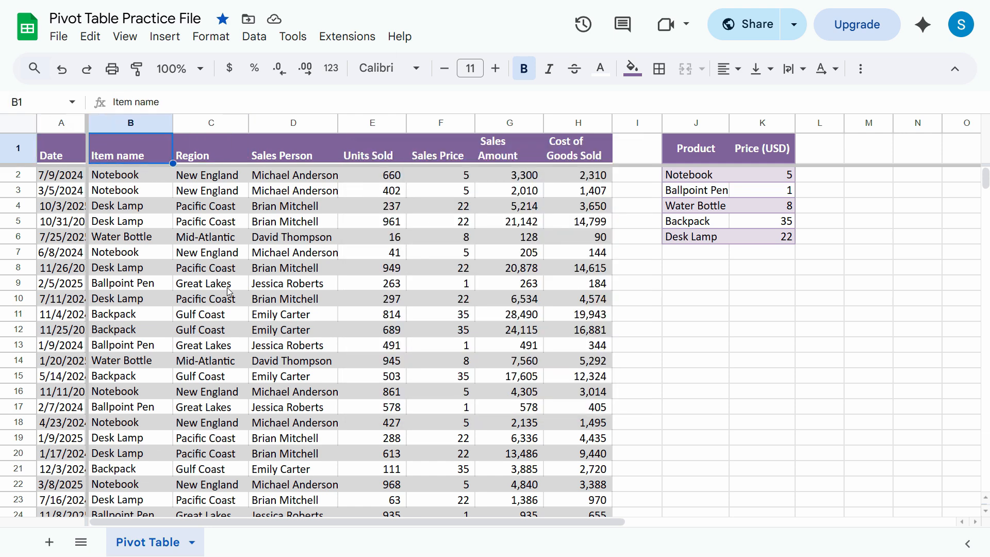
key(Left)
key(ctrl+shift+Right)
key(ctrl+shift+Down)
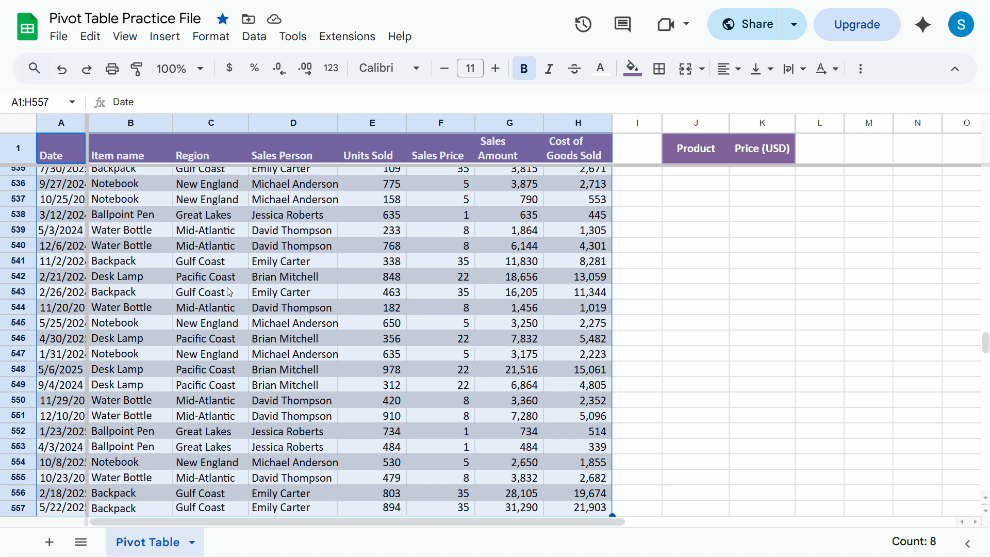
key(Up)
key(ctrl+shift+Right)
key(ctrl+shift+Down)
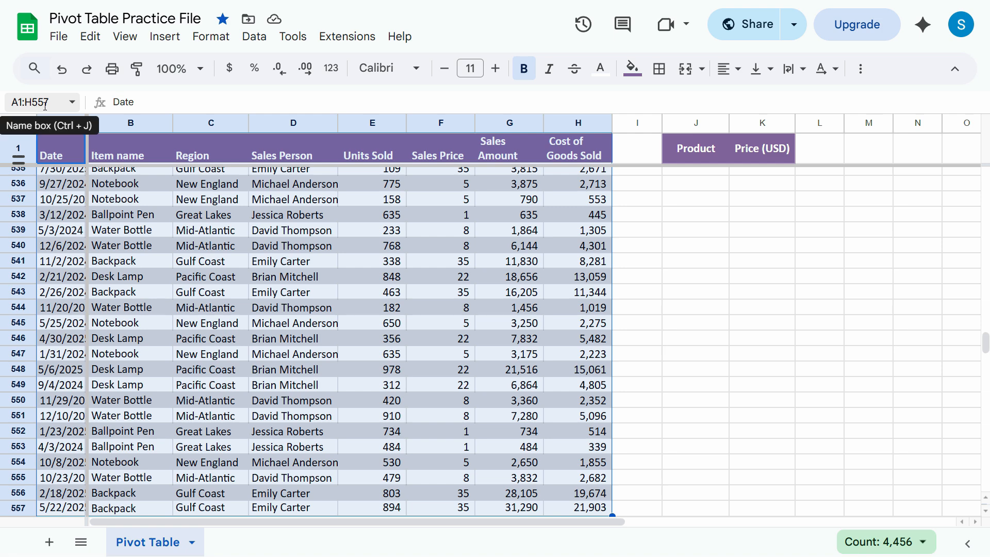
click(165, 36)
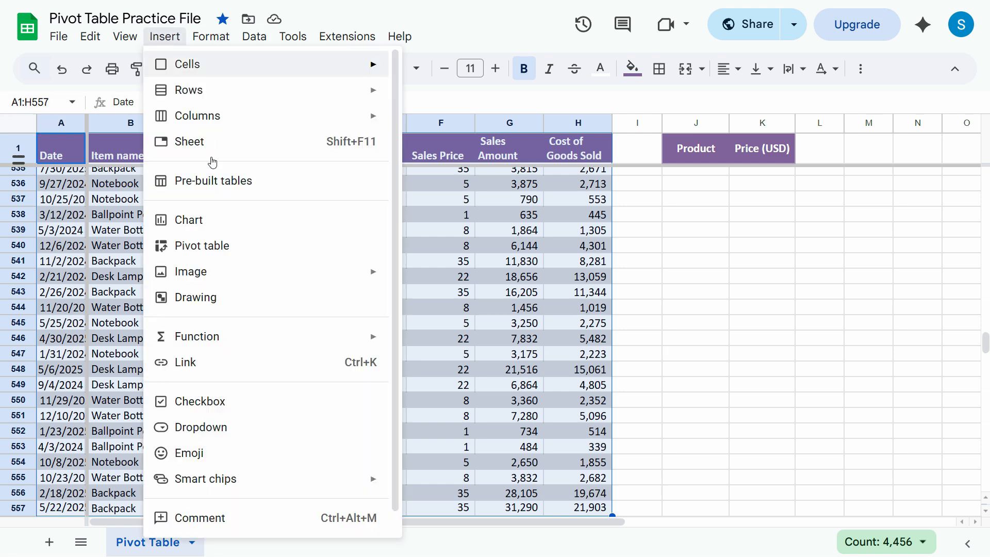
click(221, 248)
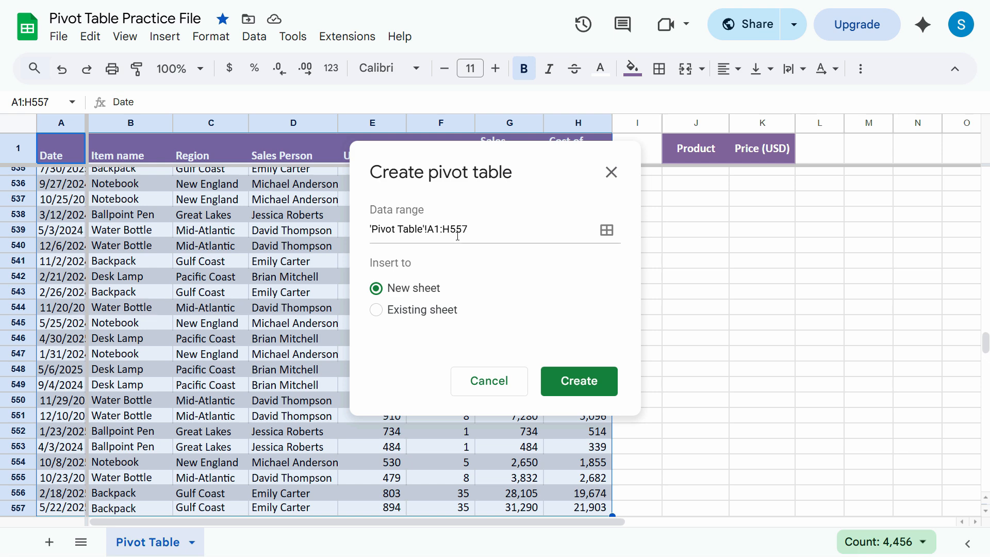
click(489, 381)
Create a pivot table in a new sheet from the sales data range 'Pivot Table'!A1:H557.
click(372, 276)
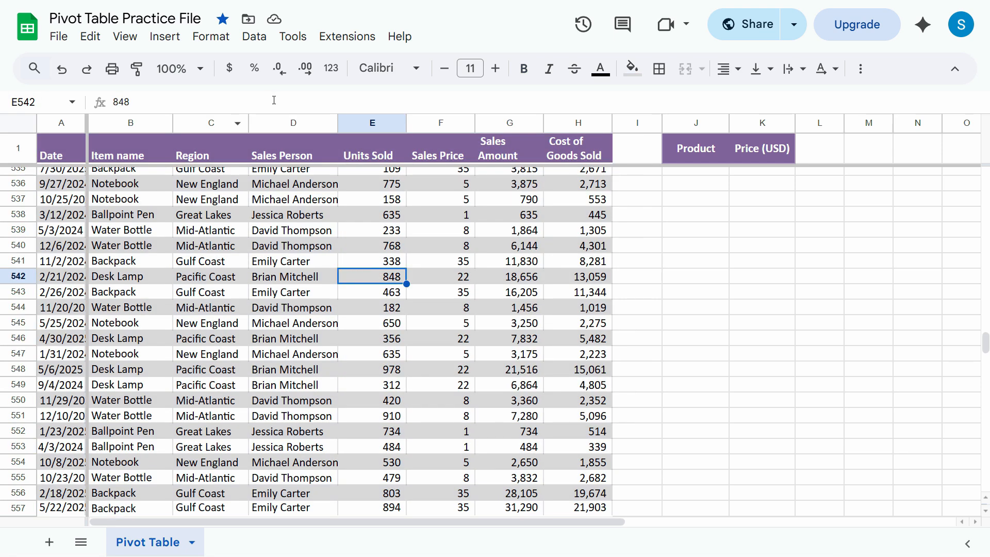
click(165, 36)
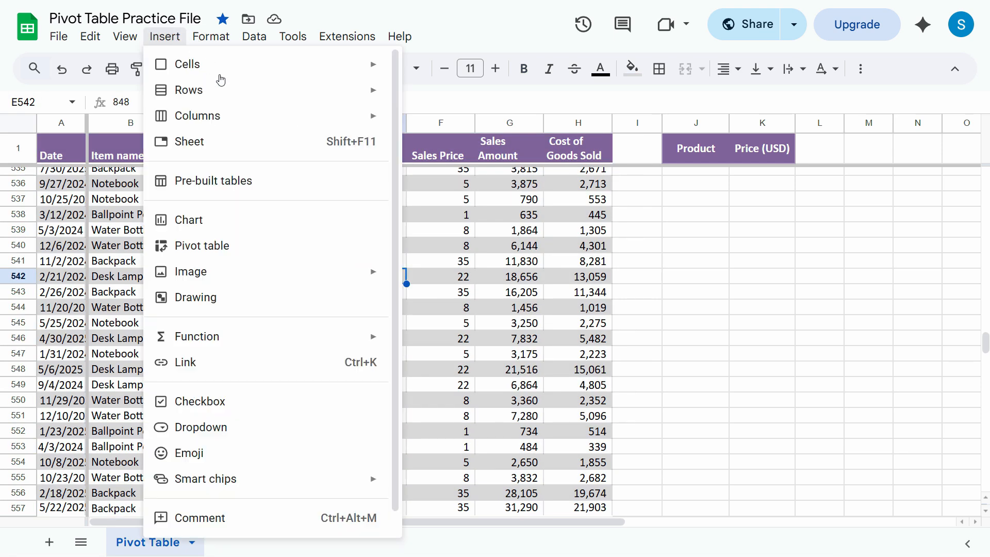
click(211, 36)
mouse_move(164, 38)
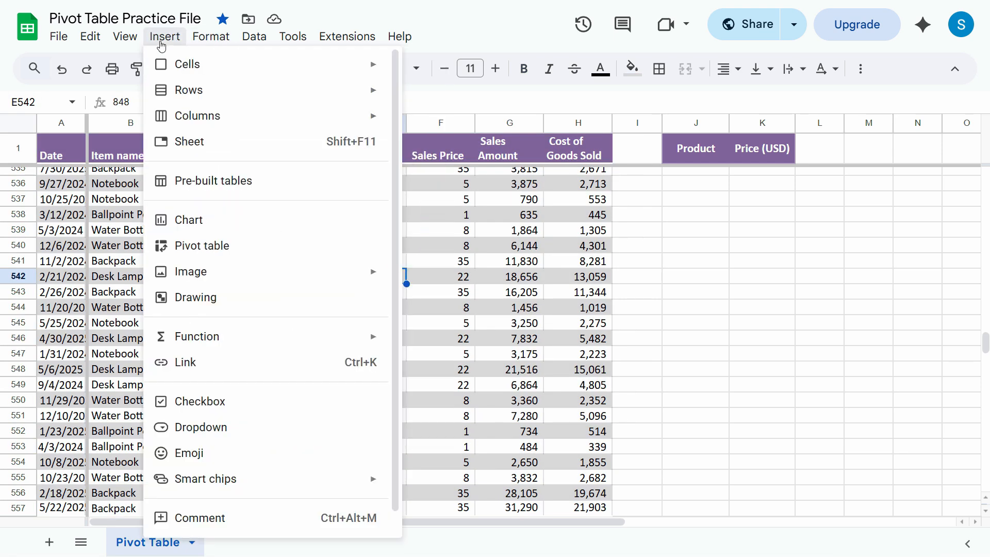
click(209, 246)
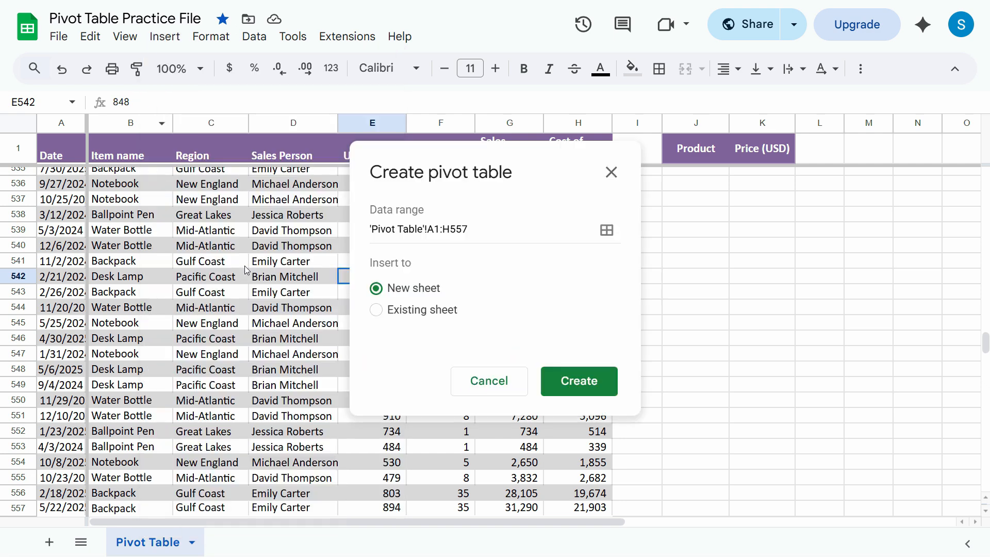
click(478, 227)
click(580, 385)
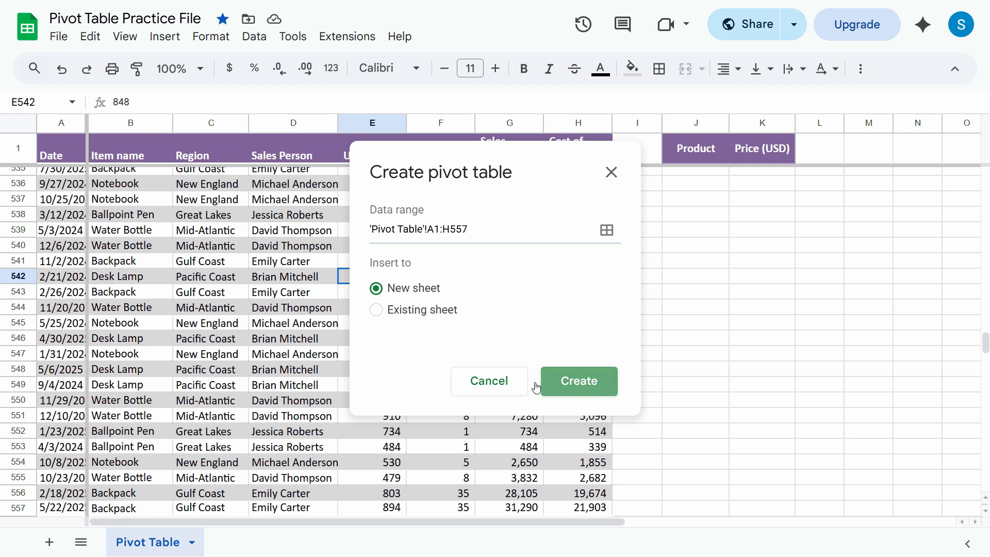
Rename the new pivot table sheet as Report.
click(166, 545)
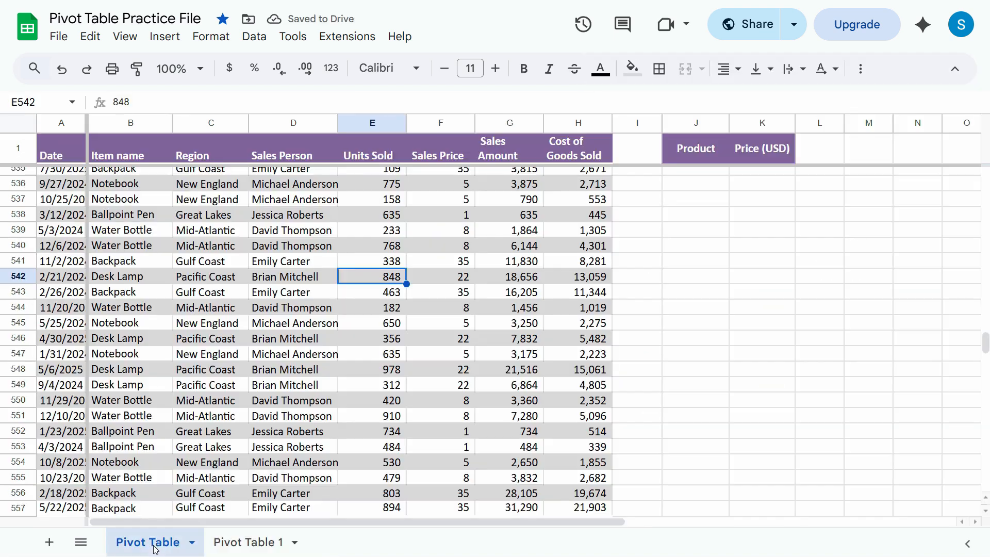
click(243, 550)
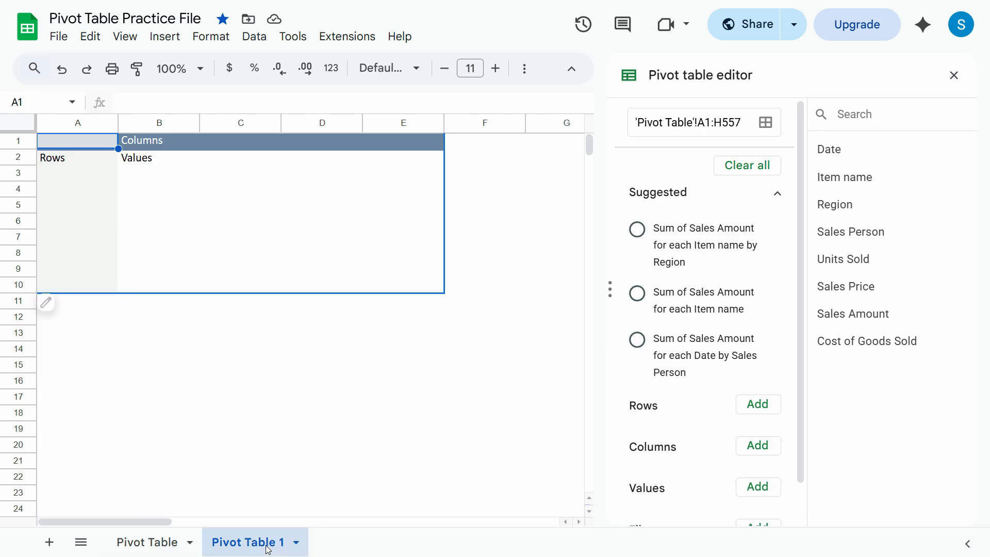
double_click(289, 547)
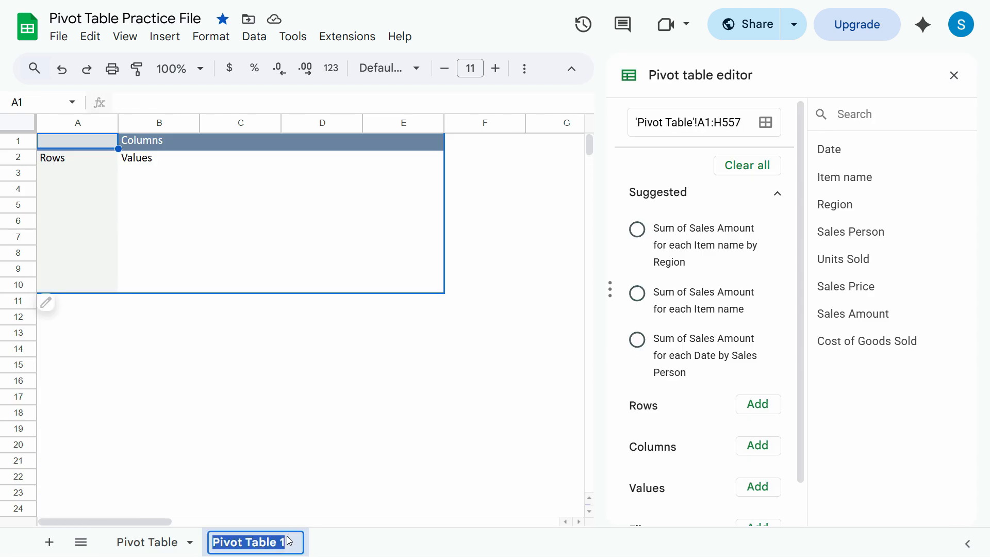
text(Rerpo)
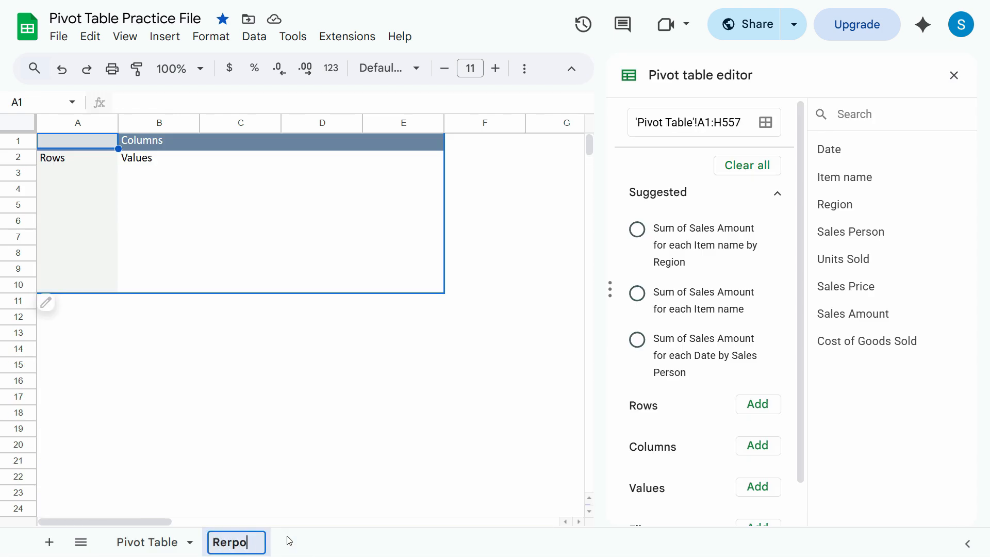
key(BackSpace)
key(BackSpace)
key(BackSpace)
text(port)
Rename the source data sheet as Data and return to the Report sheet.
click(157, 550)
double_click(161, 550)
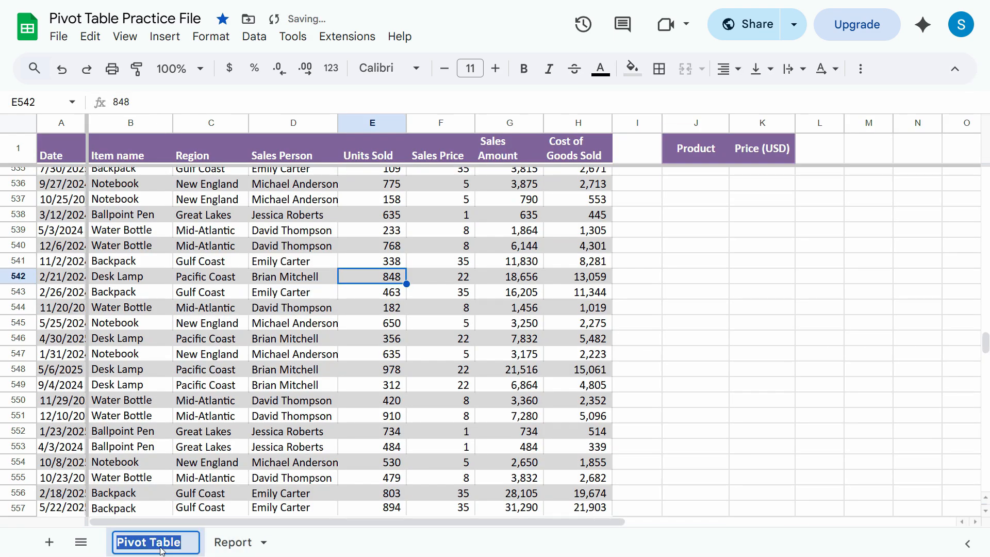
text(Data)
key(Return)
click(196, 542)
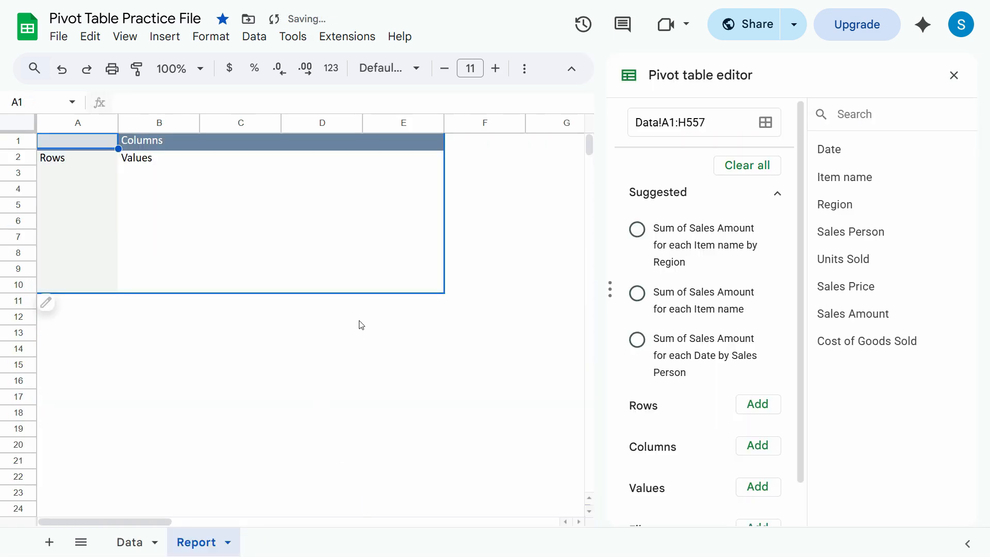
Examine the empty pivot table layout and the editor's suggestions and field sections, and clear all fields.
click(104, 172)
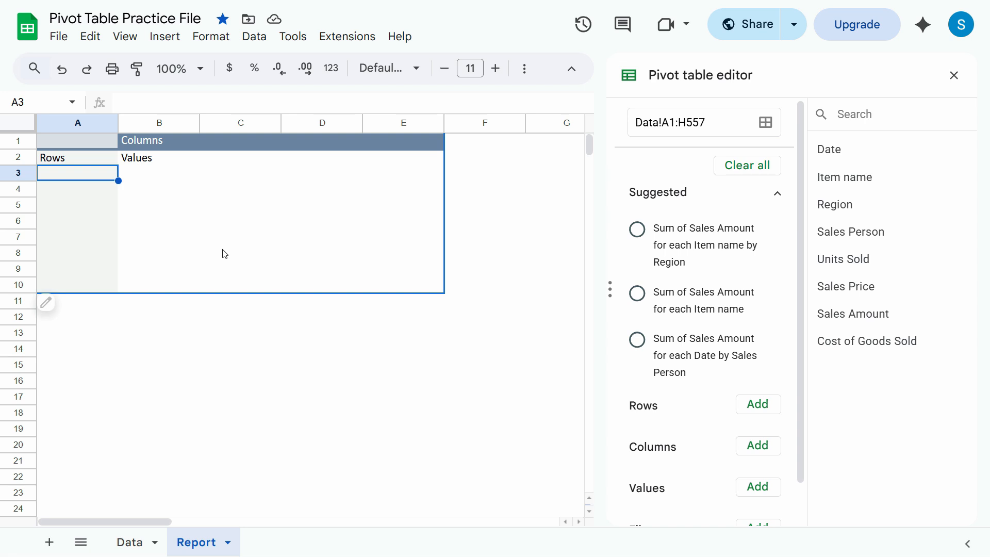
click(158, 317)
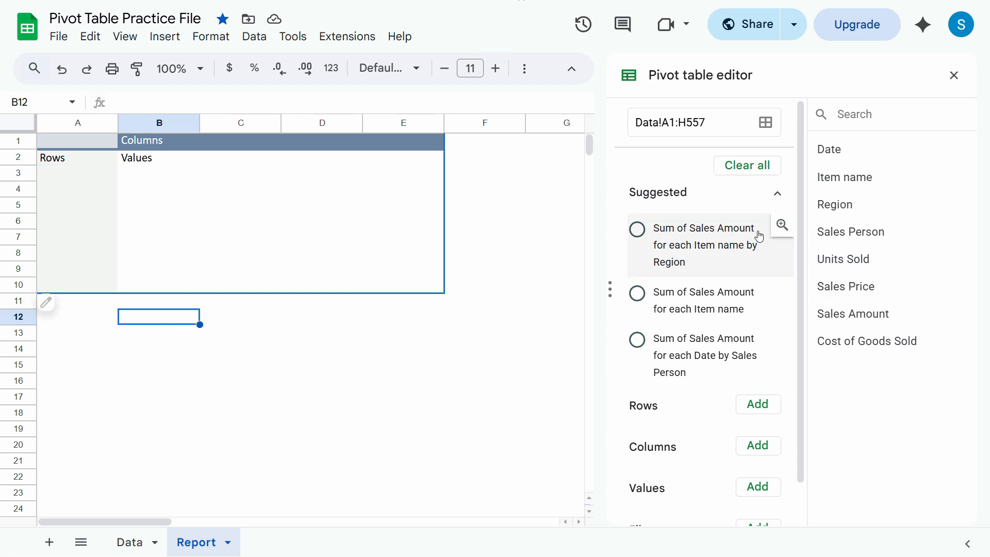
scroll(671, 489, down, 1)
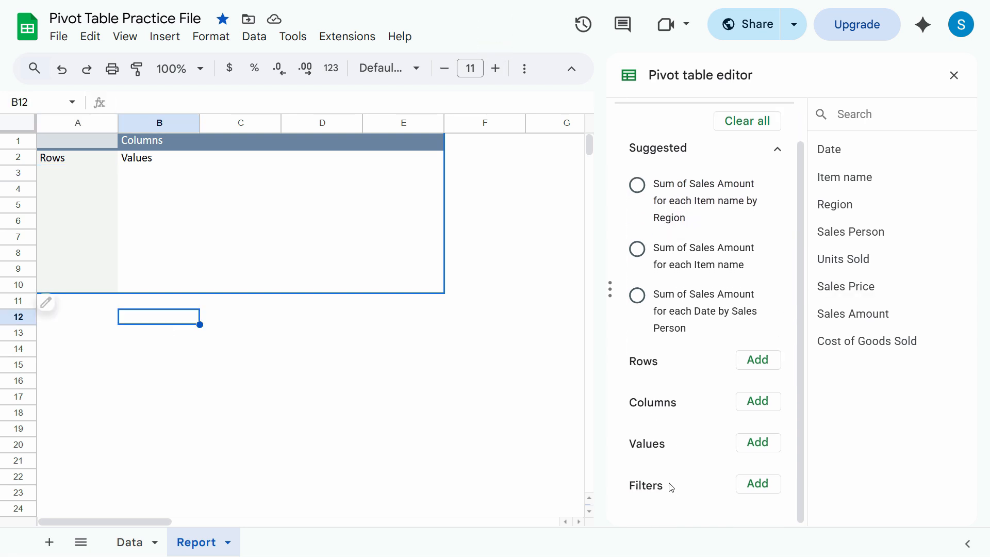
scroll(678, 456, up, 1)
click(764, 169)
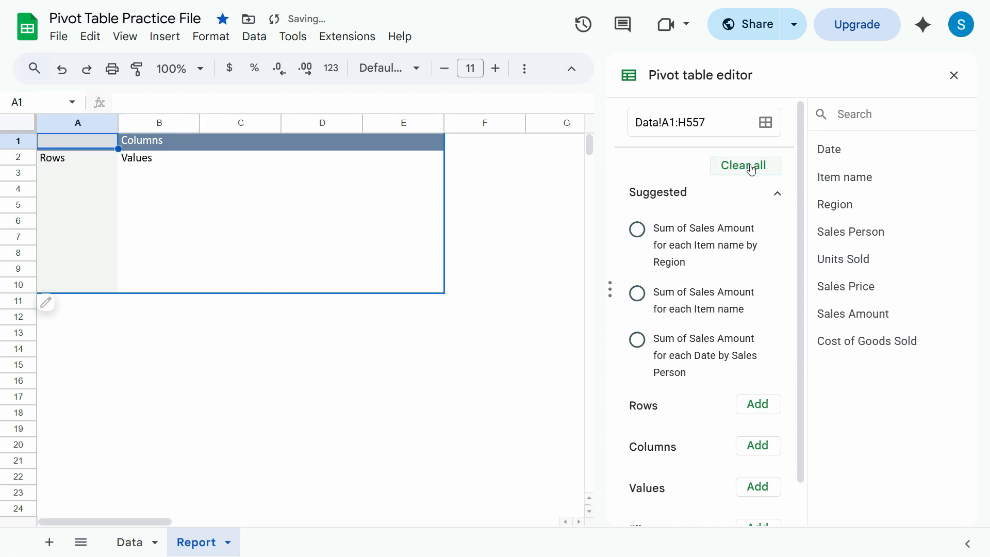
click(555, 211)
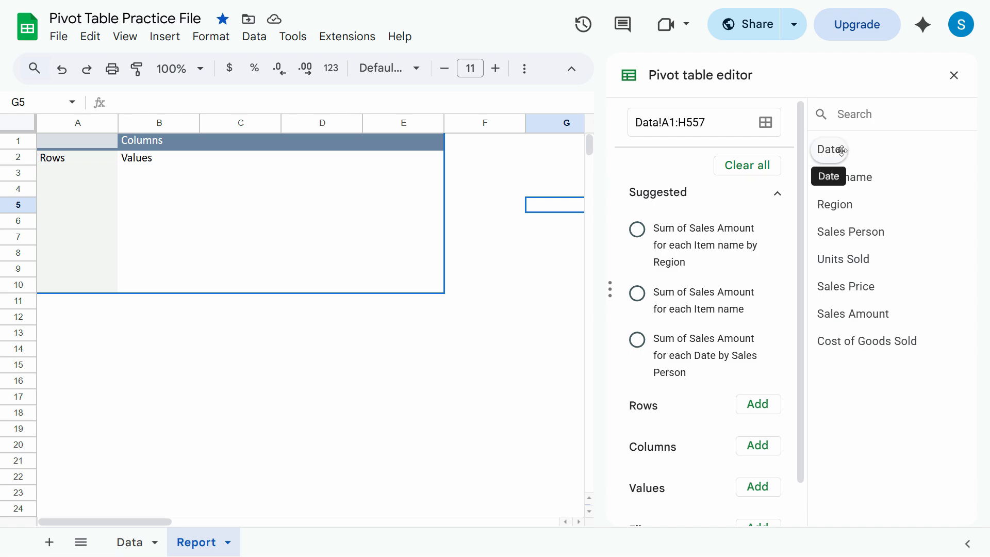
Compare the column headers on the Data sheet with the field list in the Report sheet's pivot table editor.
click(129, 542)
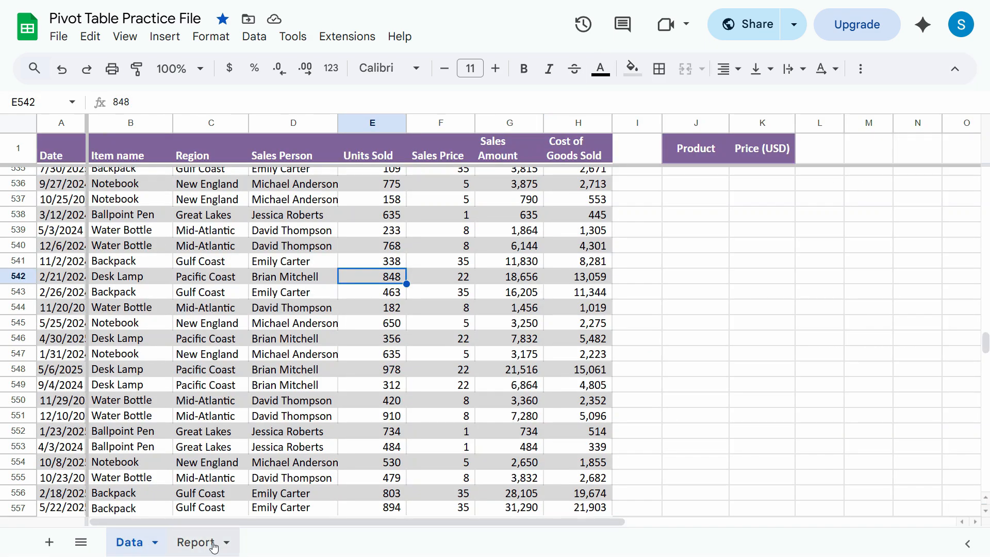
click(216, 541)
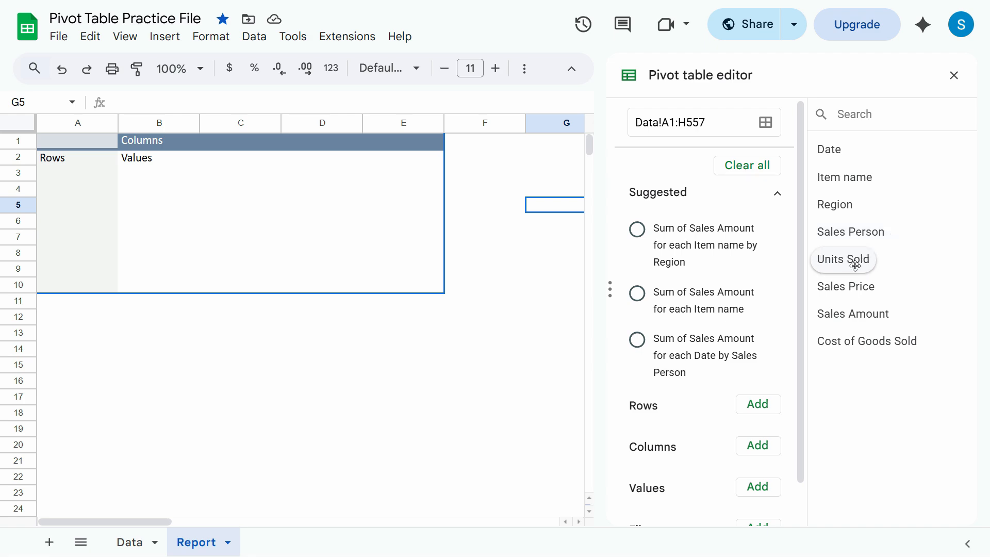
click(144, 542)
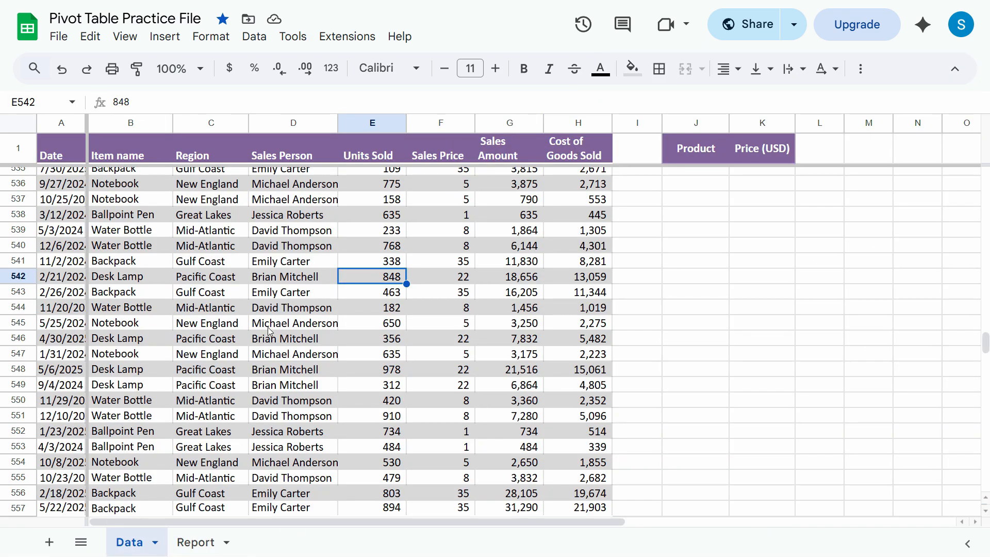
click(198, 542)
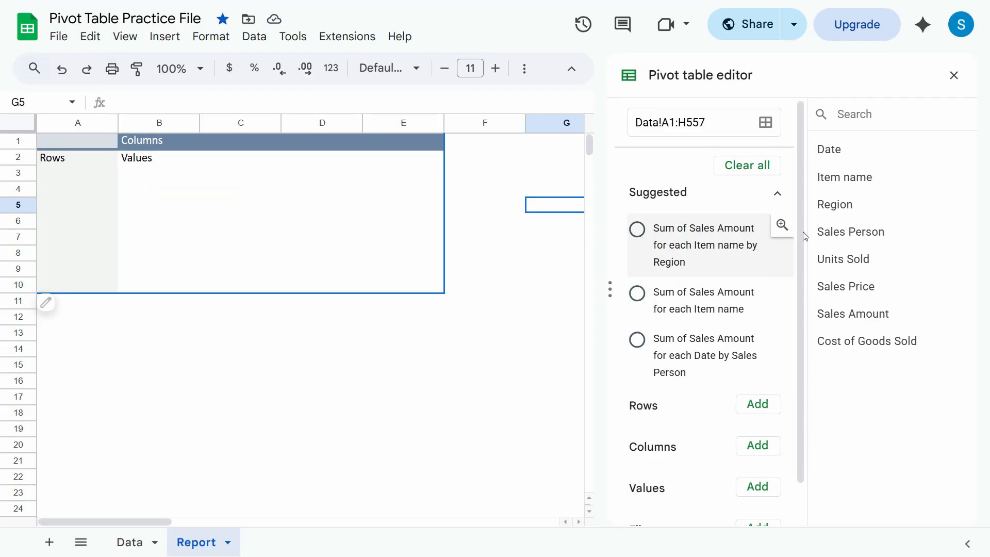
Try adding the Date field to the pivot table's Rows section and remove it again.
drag(825, 150, 4, 163)
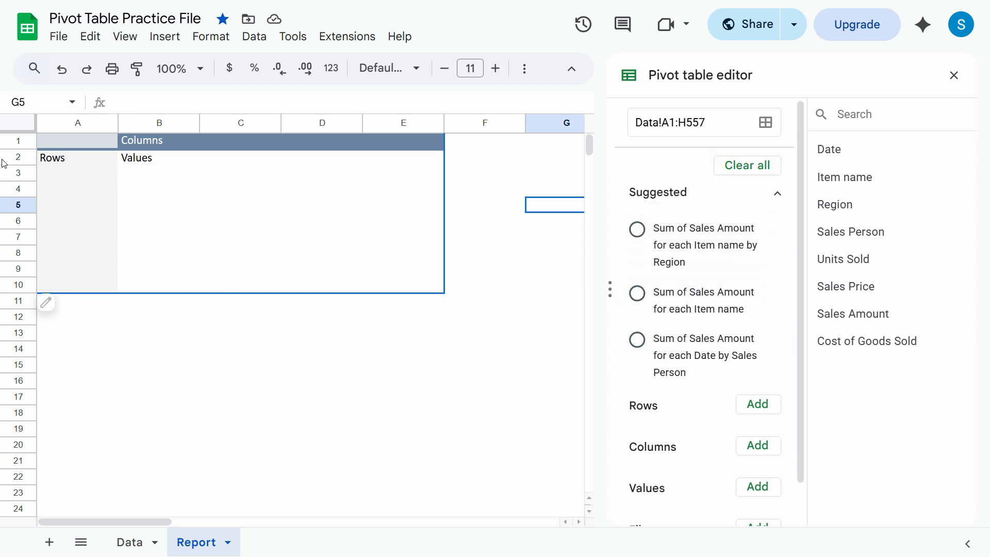
drag(829, 150, 642, 405)
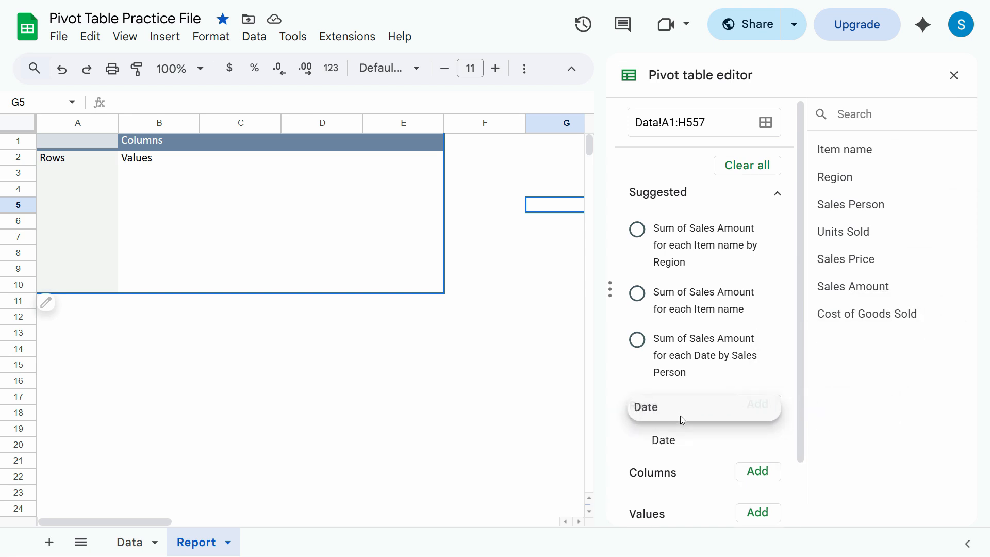
click(764, 437)
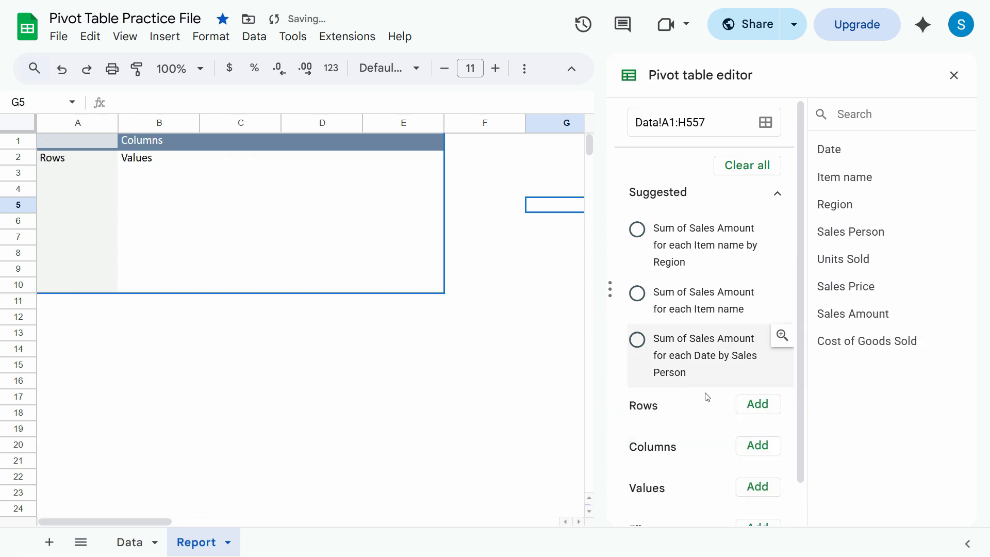
scroll(650, 370, down, 1)
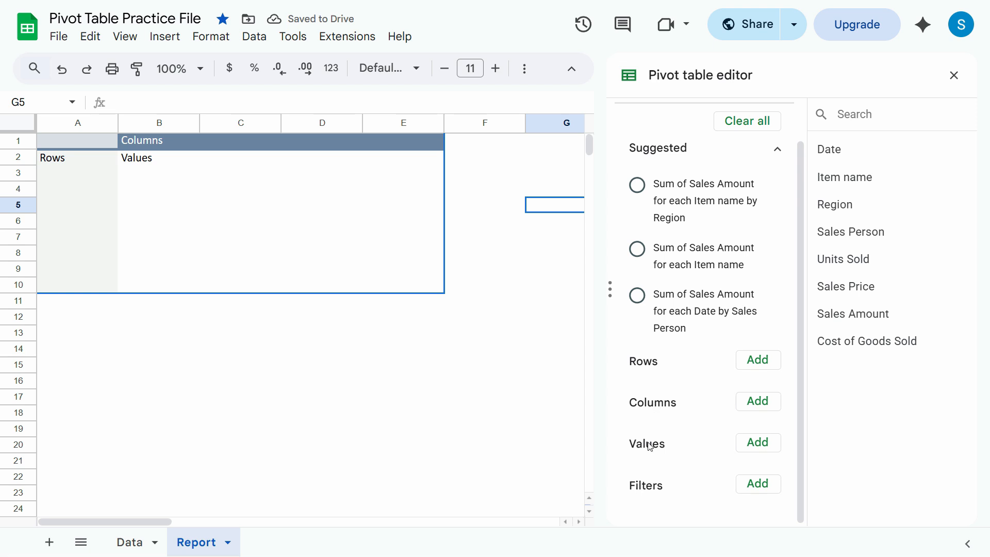
click(762, 371)
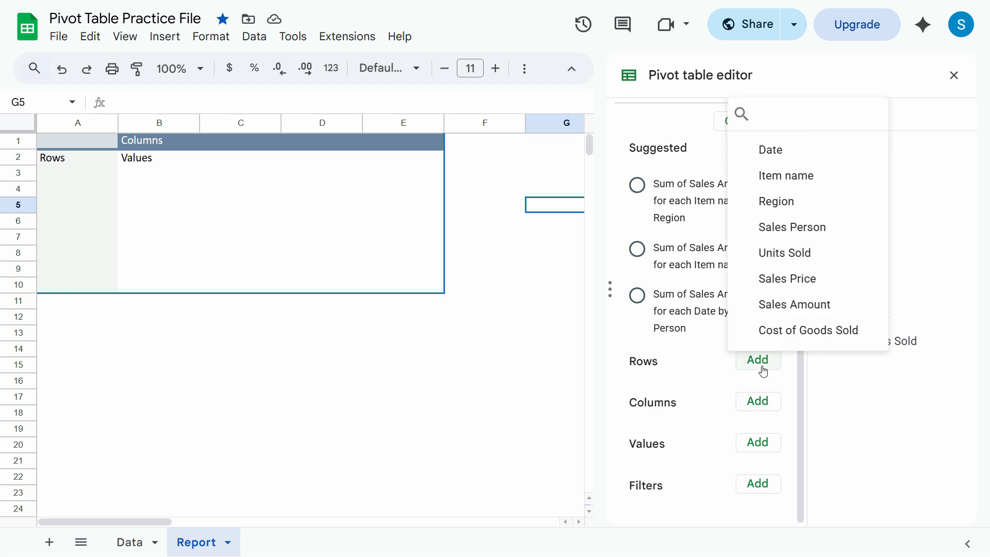
click(769, 152)
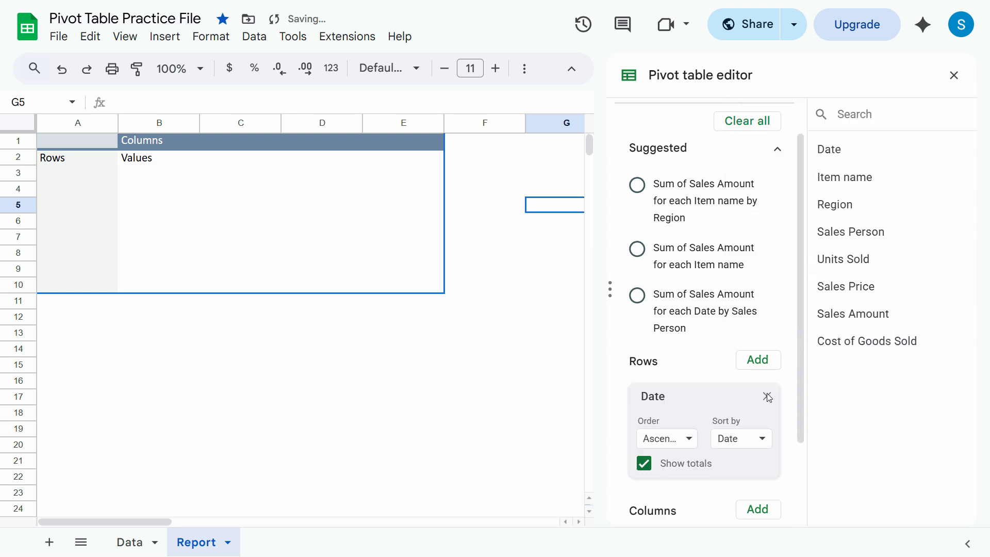
click(767, 396)
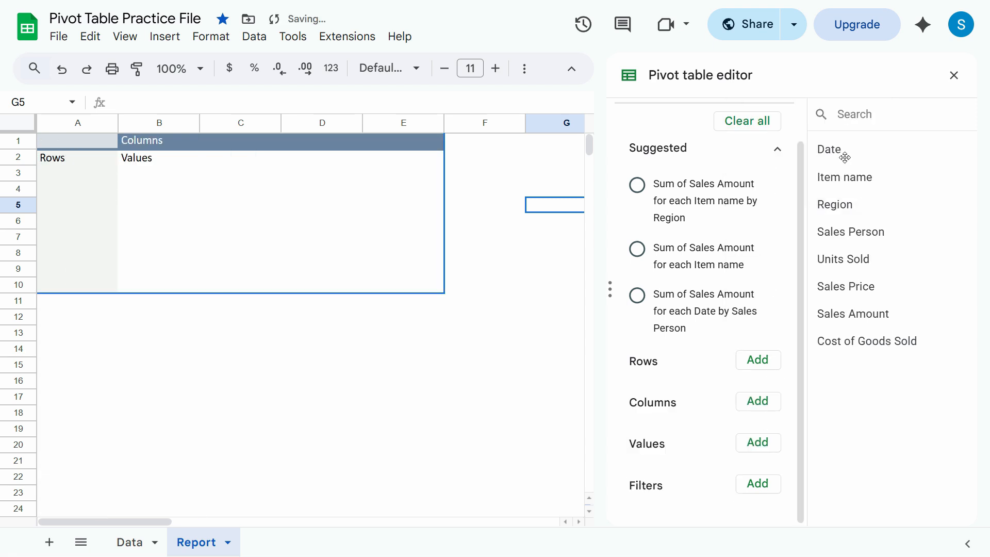
Add the Date field to the pivot table's Rows section and return the browser to full screen.
drag(838, 150, 662, 387)
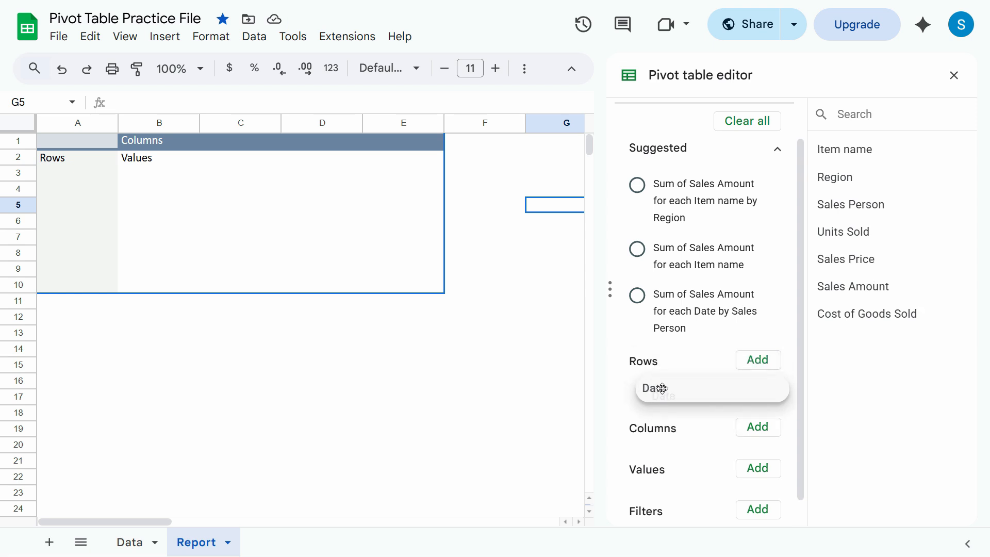
drag(662, 388, 662, 388)
key(shift+F10)
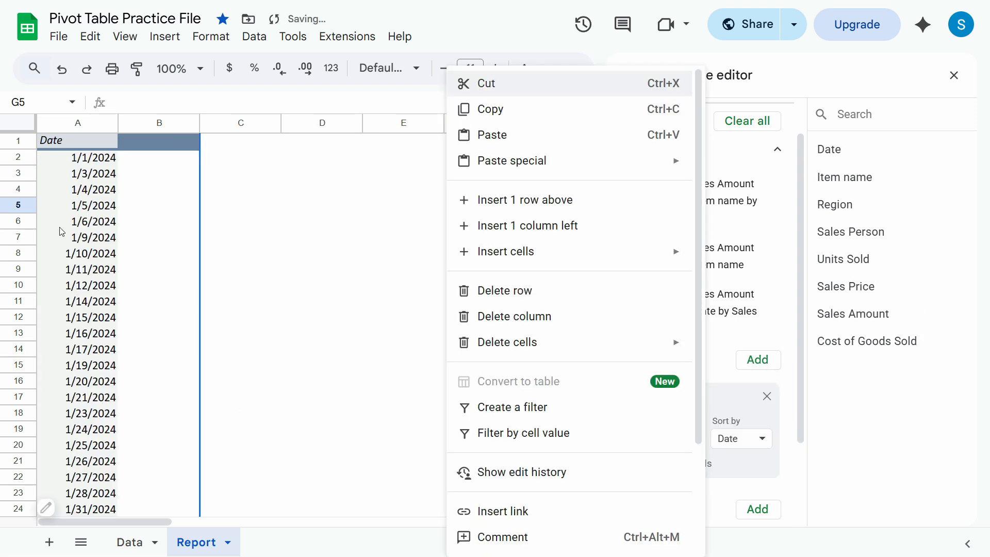
click(70, 192)
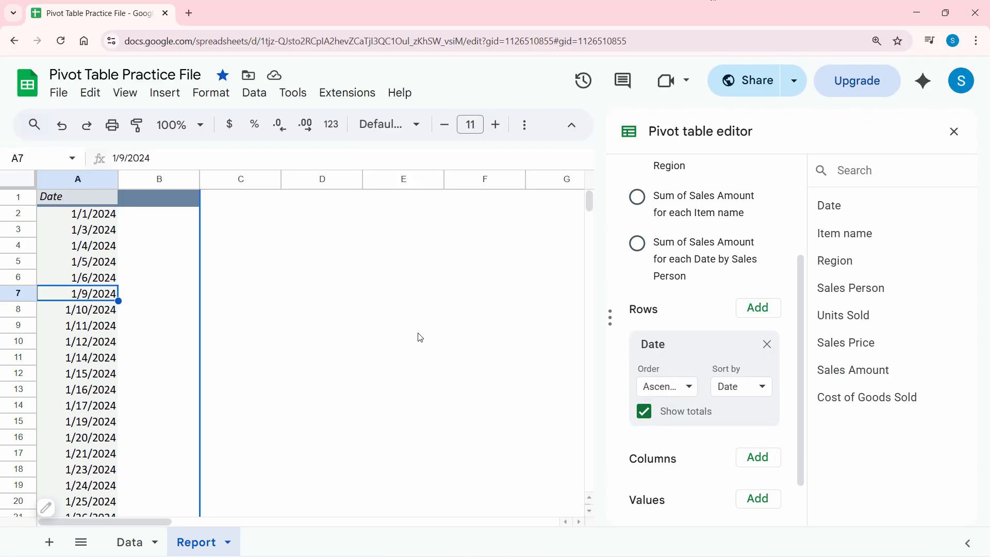
click(100, 278)
click(96, 264)
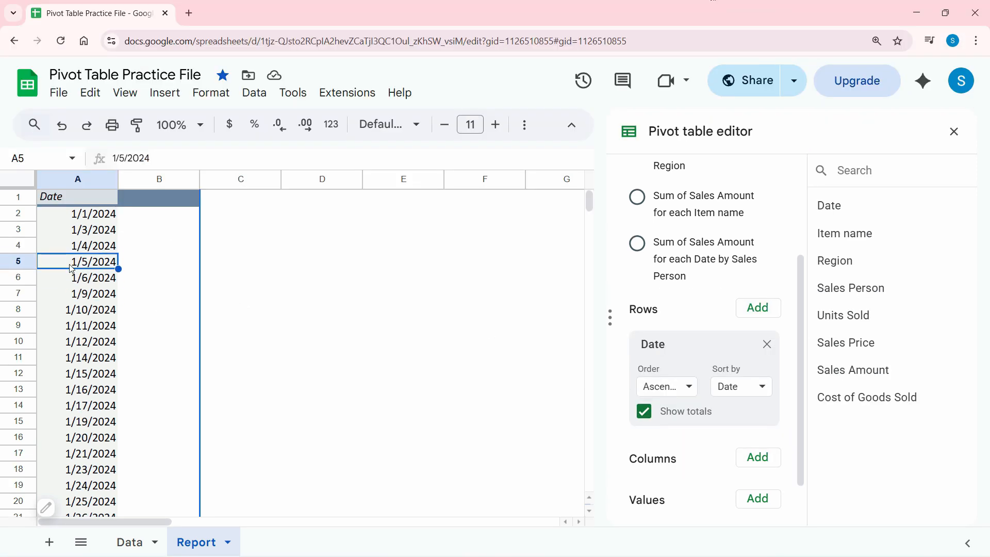
click(77, 253)
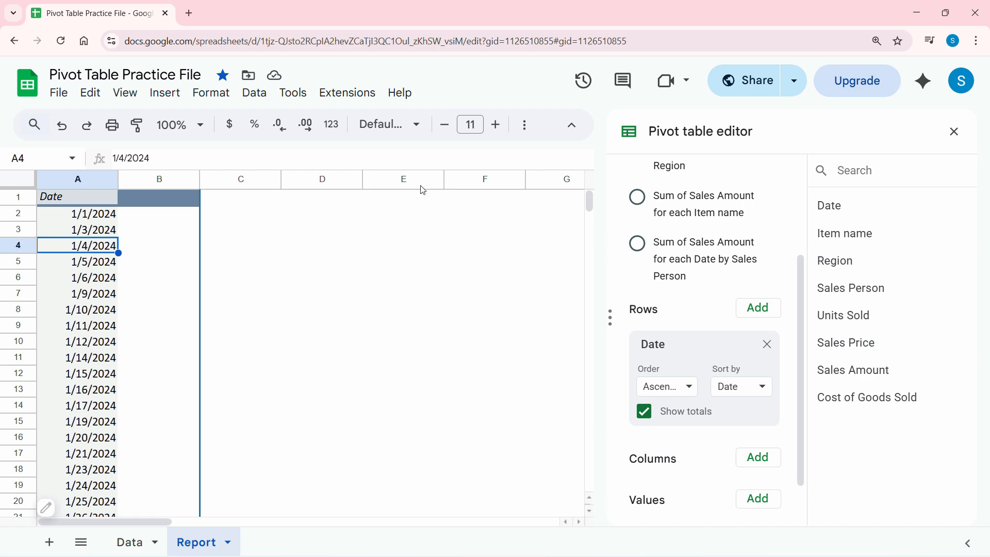
click(976, 41)
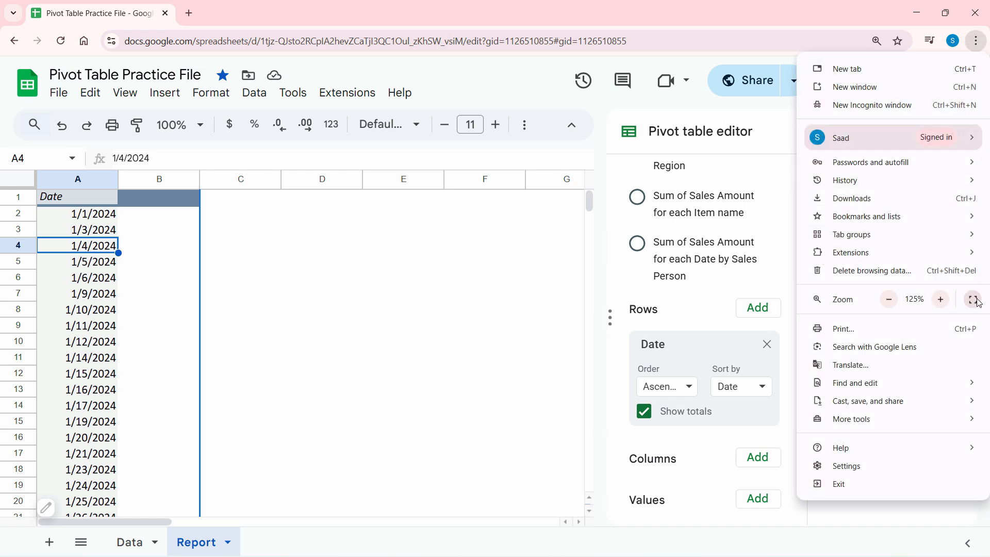
click(974, 299)
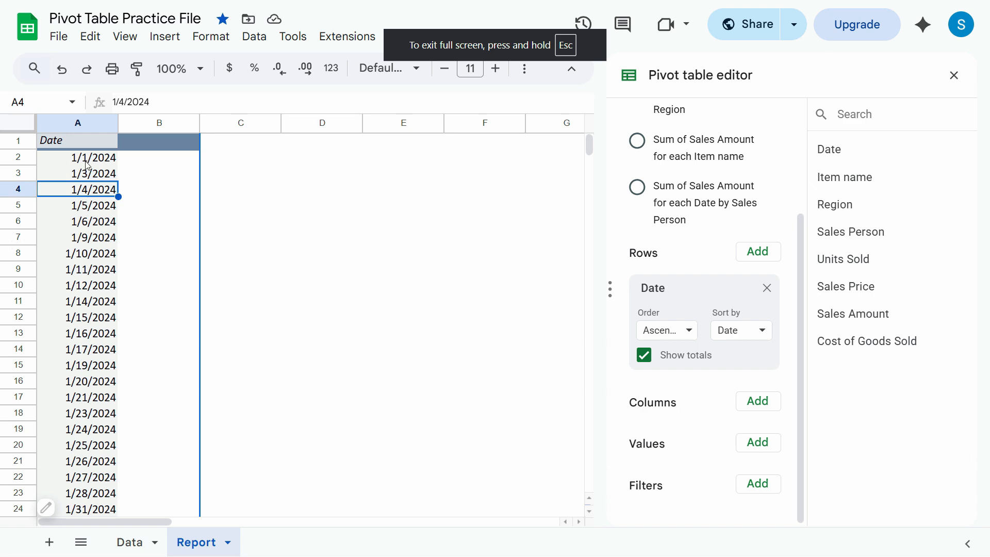
Group the pivot table's row dates by Month and check the month rows.
right_click(88, 159)
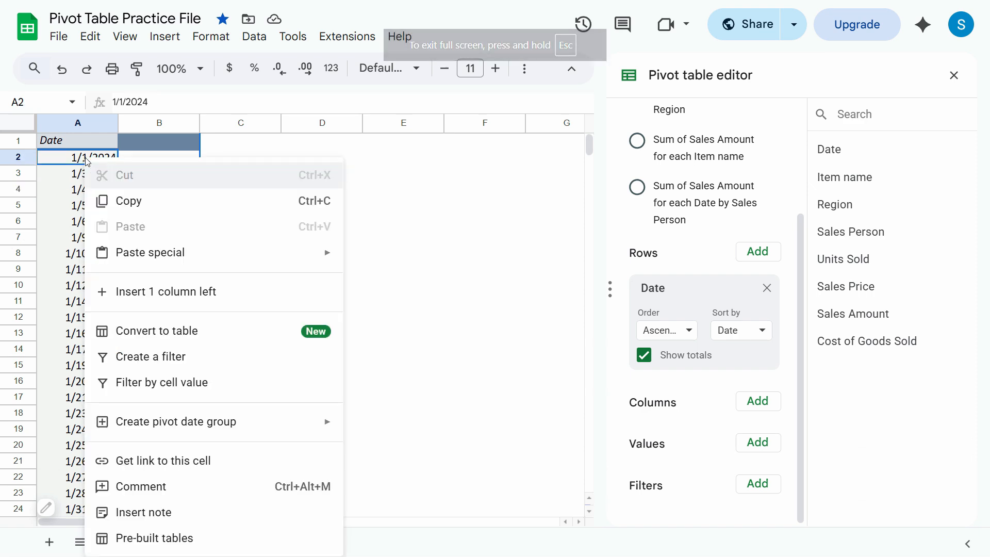
mouse_move(136, 431)
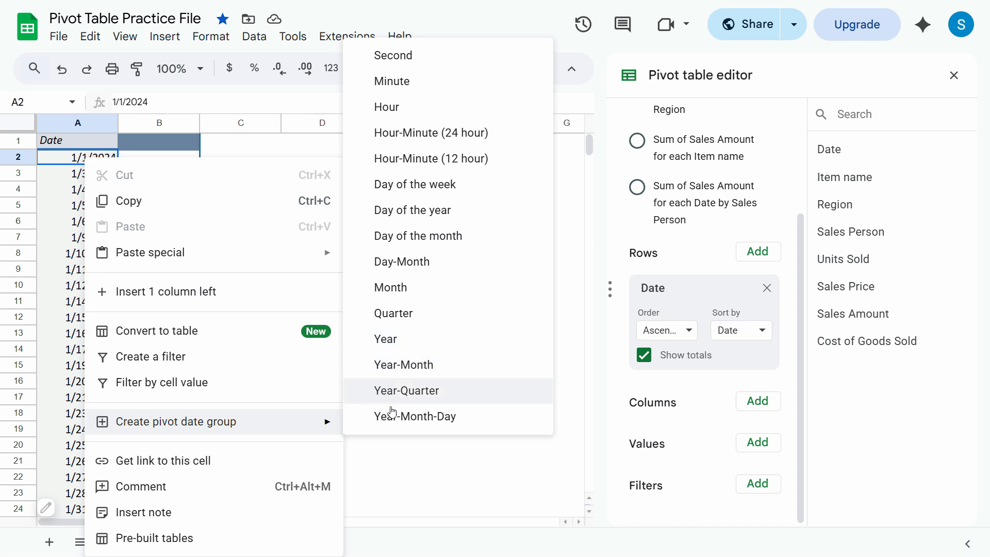
click(402, 295)
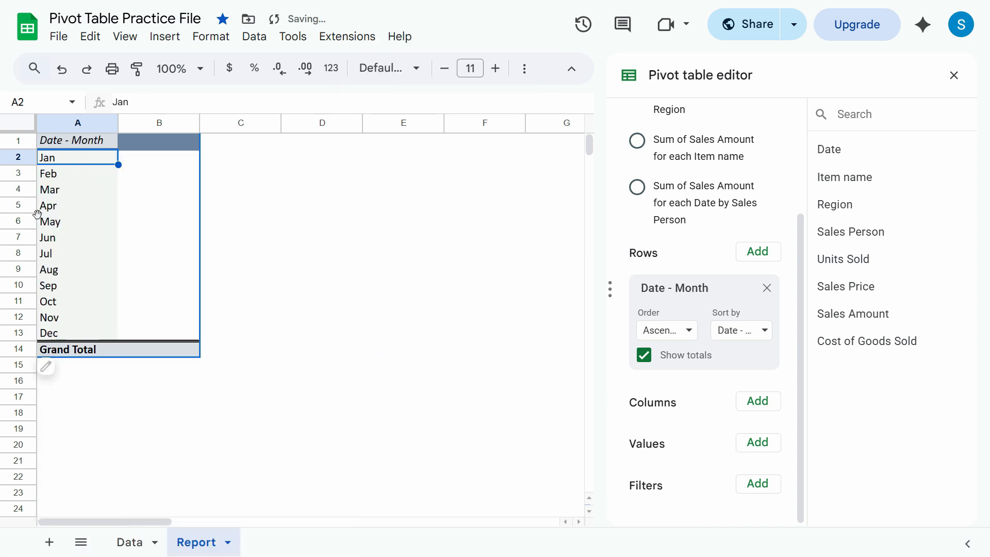
click(67, 178)
click(68, 238)
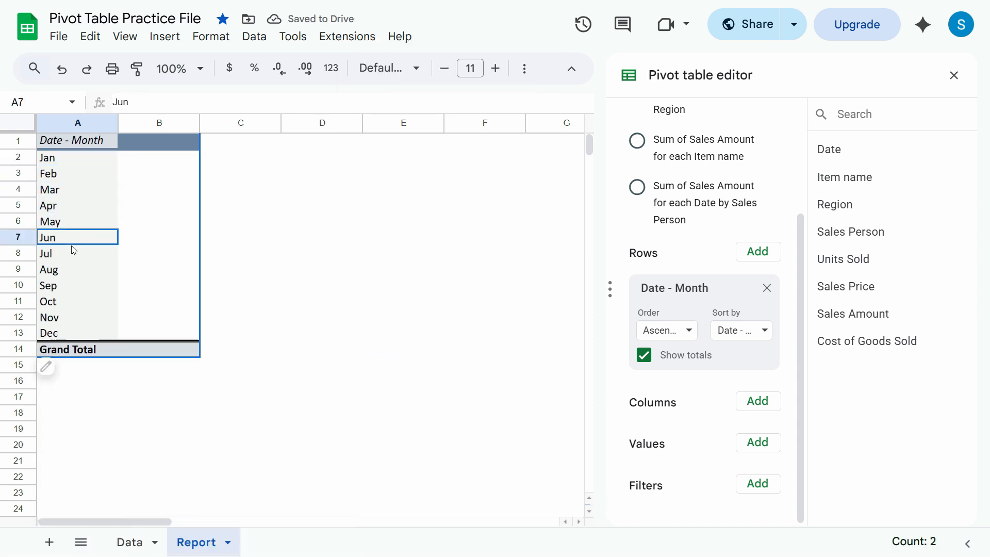
click(65, 158)
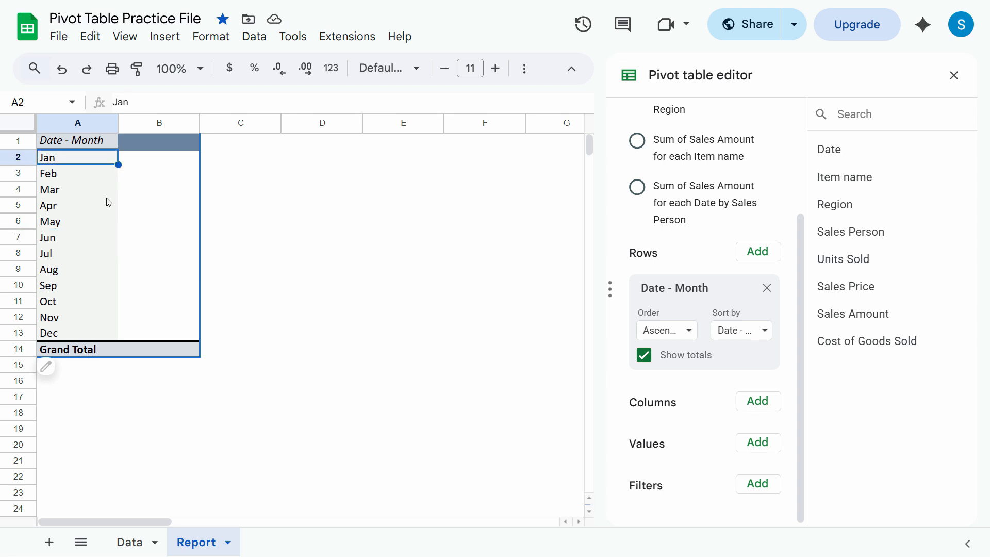
click(80, 207)
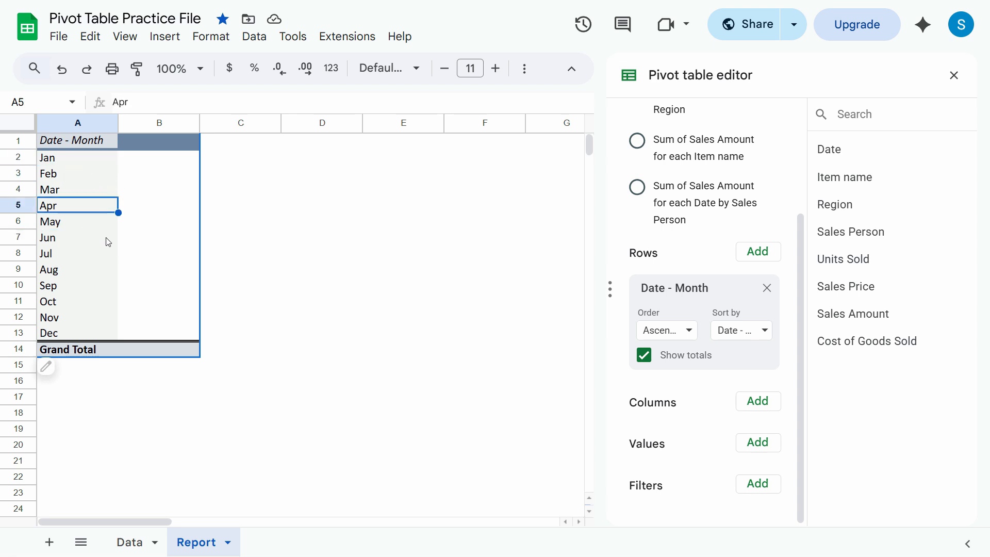
Widen the Date column on the Data sheet to fit the full dates.
click(132, 542)
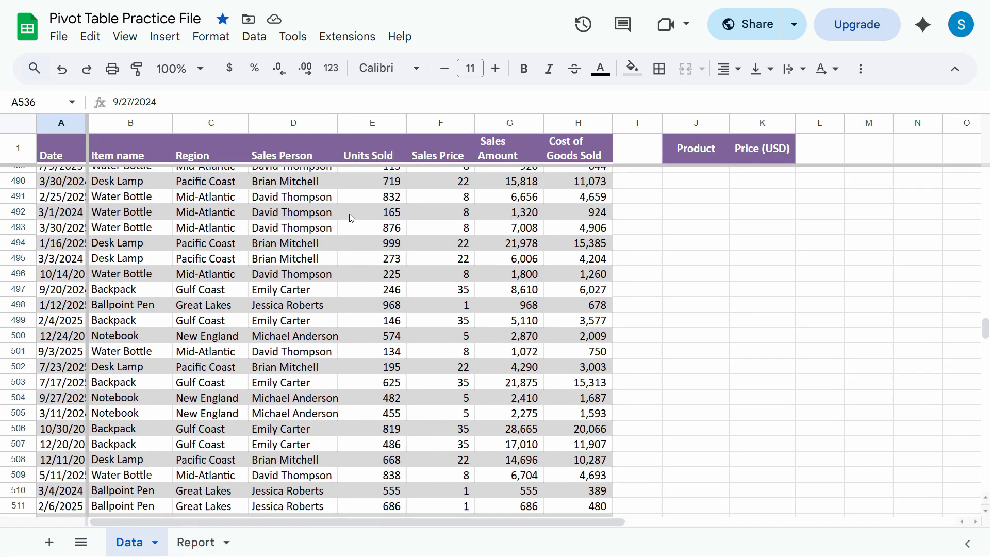
scroll(684, 350, down, 10)
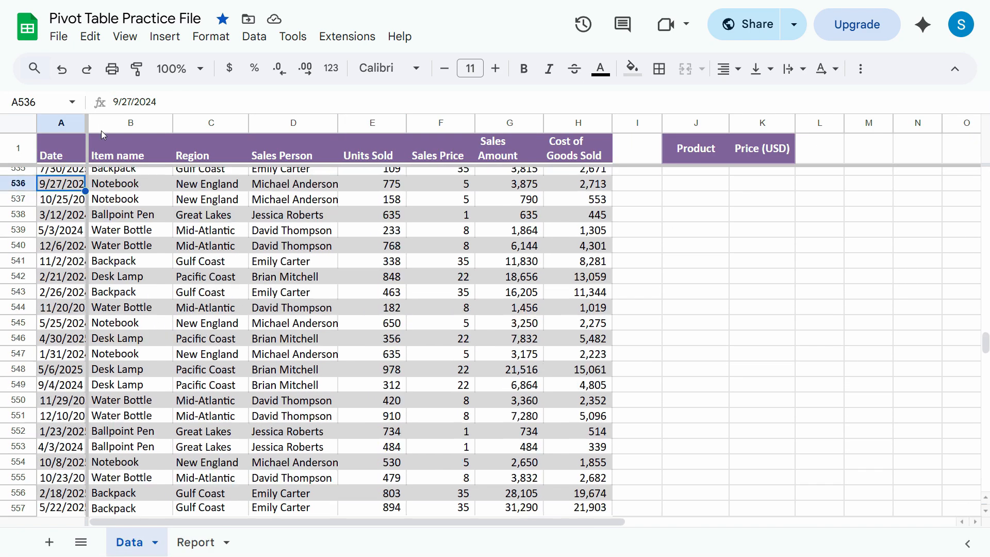
drag(85, 123, 122, 123)
click(102, 247)
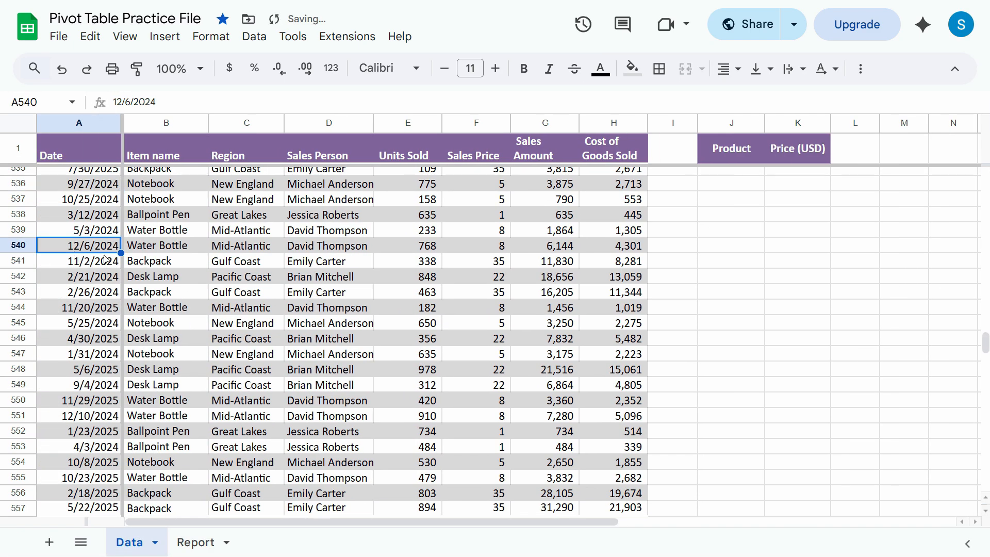
Examine the entries in the Data sheet's Date column for the years they cover.
scroll(102, 251, up, 15)
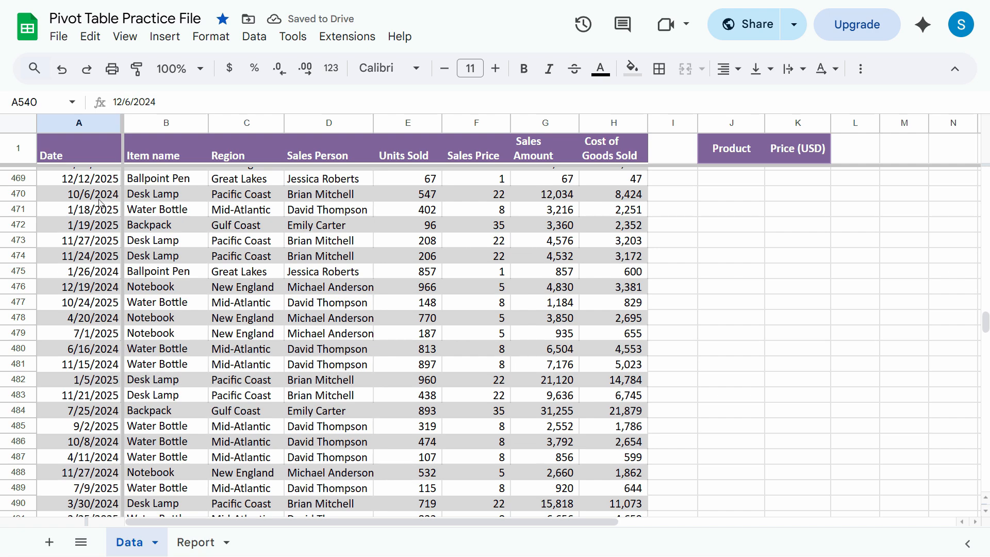
scroll(102, 204, up, 10)
click(101, 196)
scroll(101, 196, up, 8)
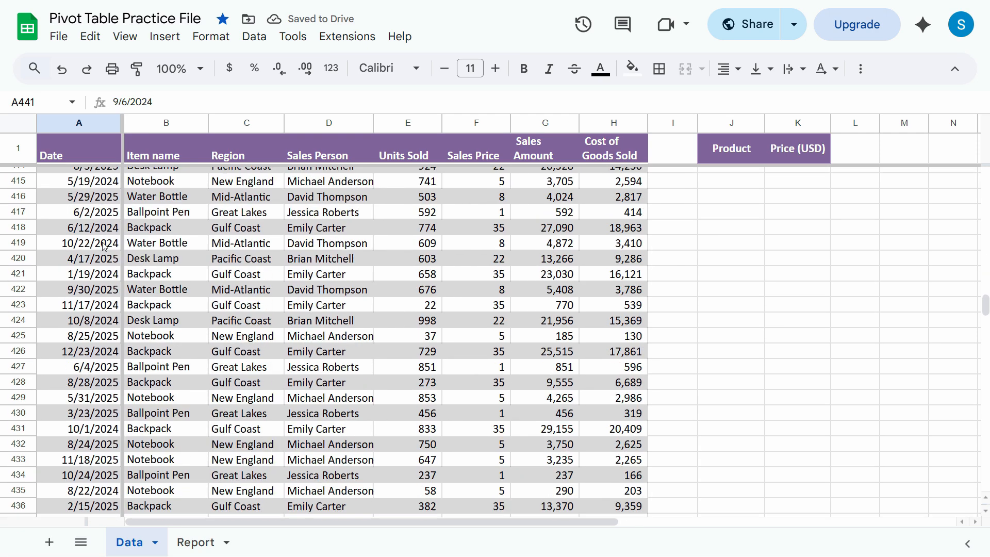
click(102, 197)
click(102, 181)
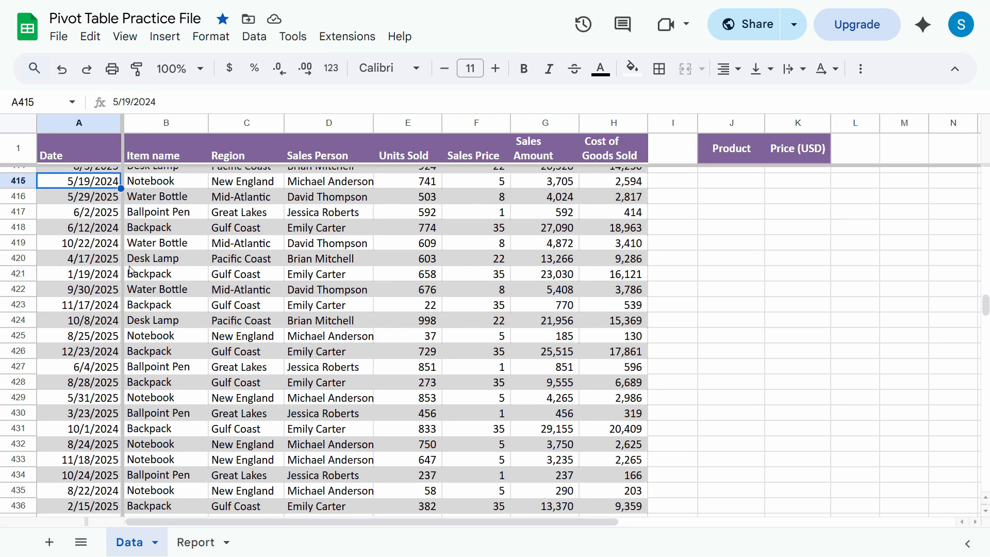
Ungroup the month items in the Report sheet's pivot table.
click(214, 542)
click(57, 179)
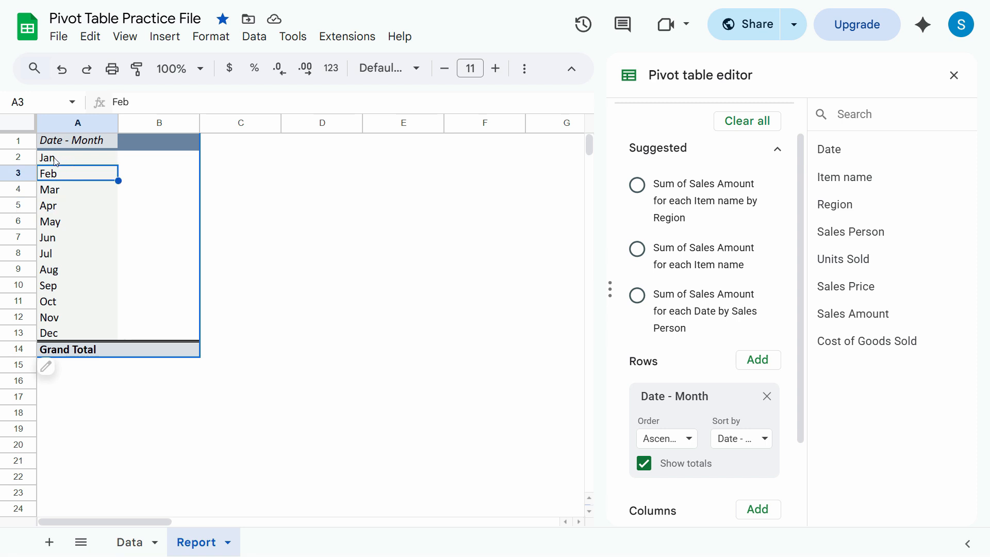
right_click(55, 191)
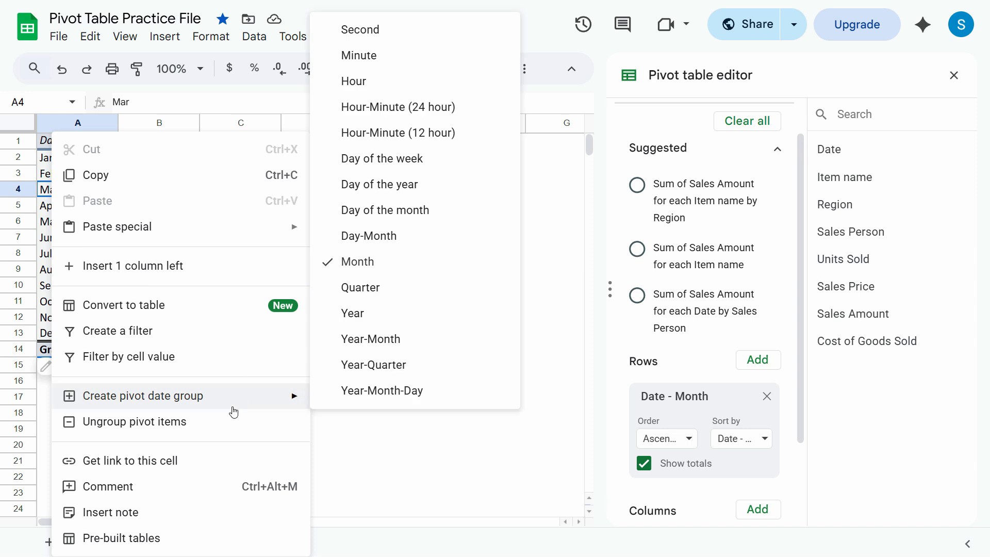
click(177, 429)
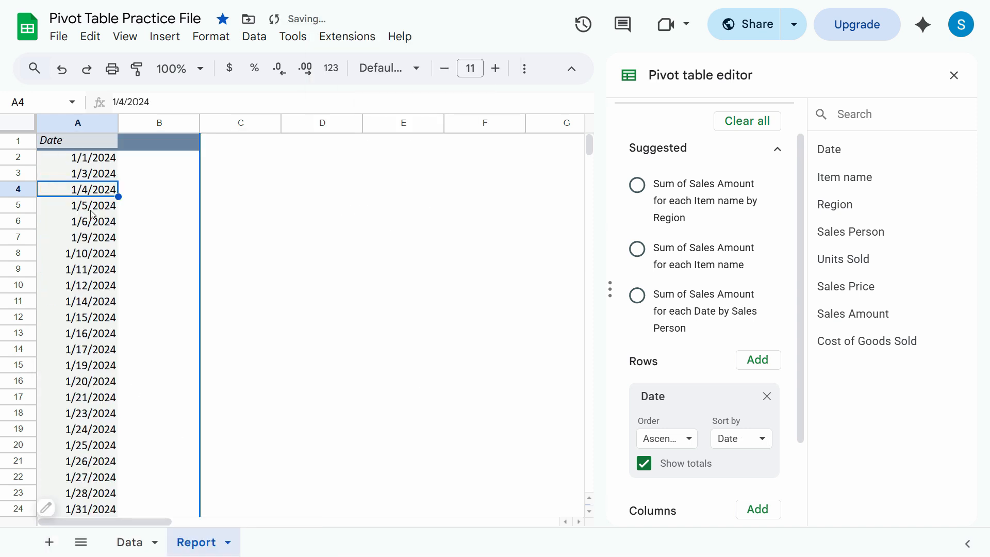
Group the pivot table's row dates by Year-Month and check the resulting rows.
right_click(97, 178)
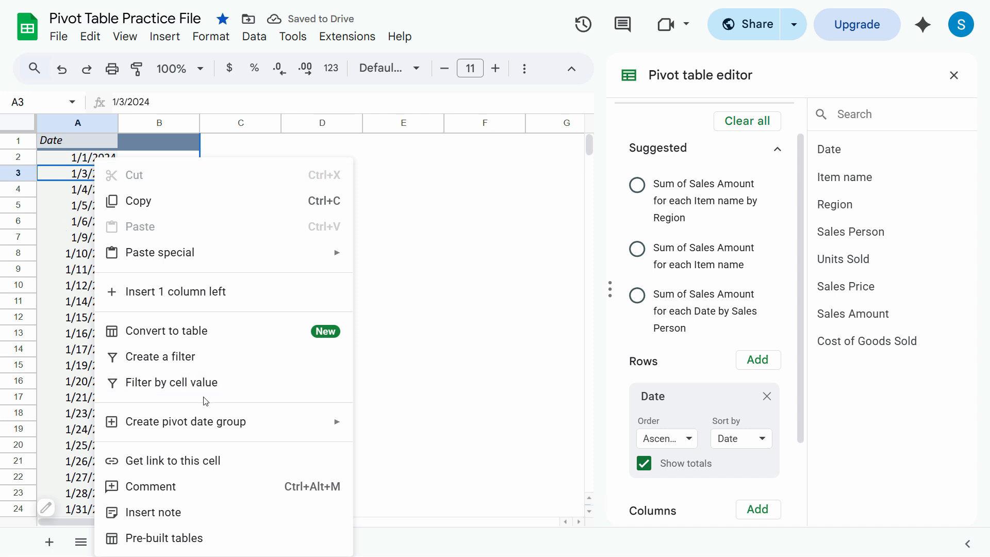
mouse_move(129, 426)
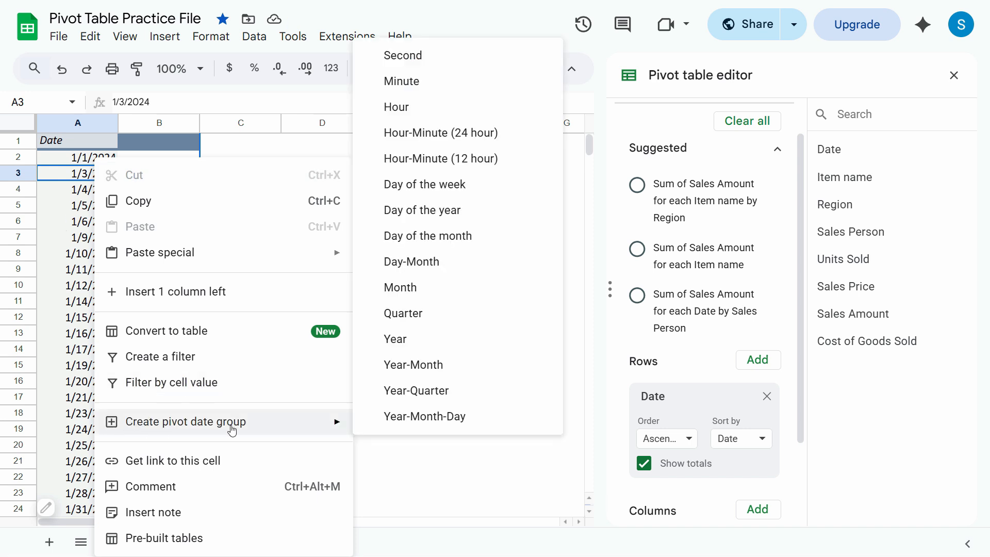
click(426, 372)
click(72, 270)
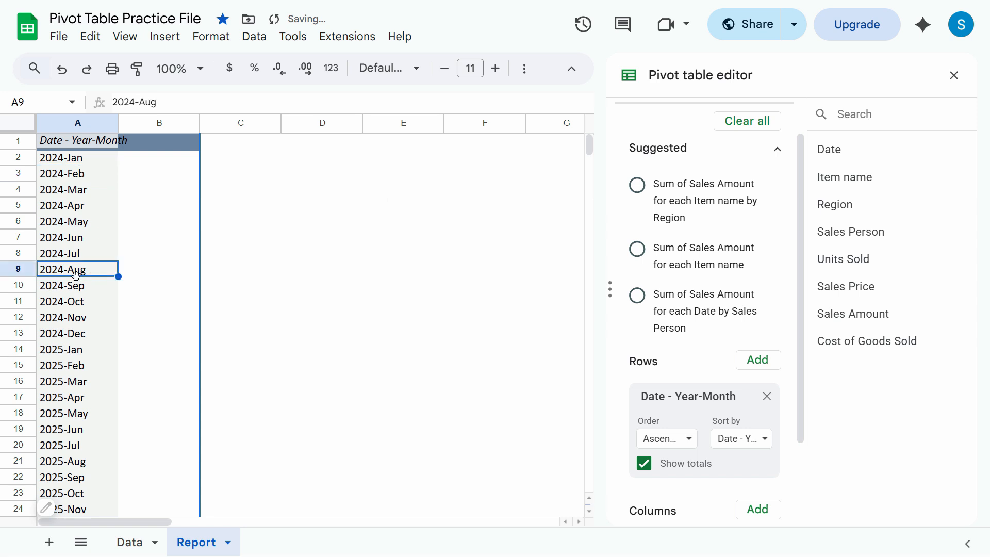
scroll(73, 422, down, 5)
scroll(73, 421, up, 5)
Change the pivot table's date grouping to Month.
right_click(72, 181)
mouse_move(219, 397)
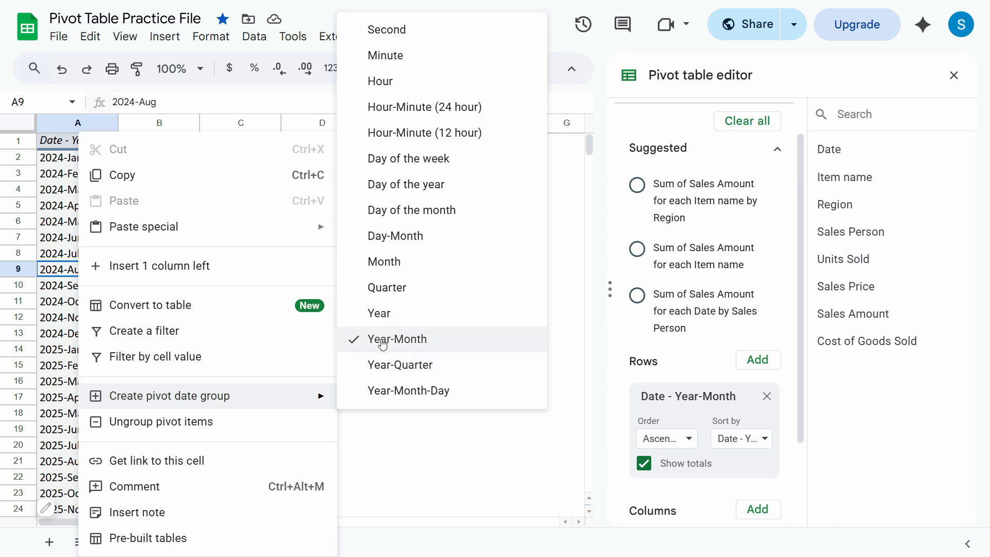
click(387, 269)
click(78, 220)
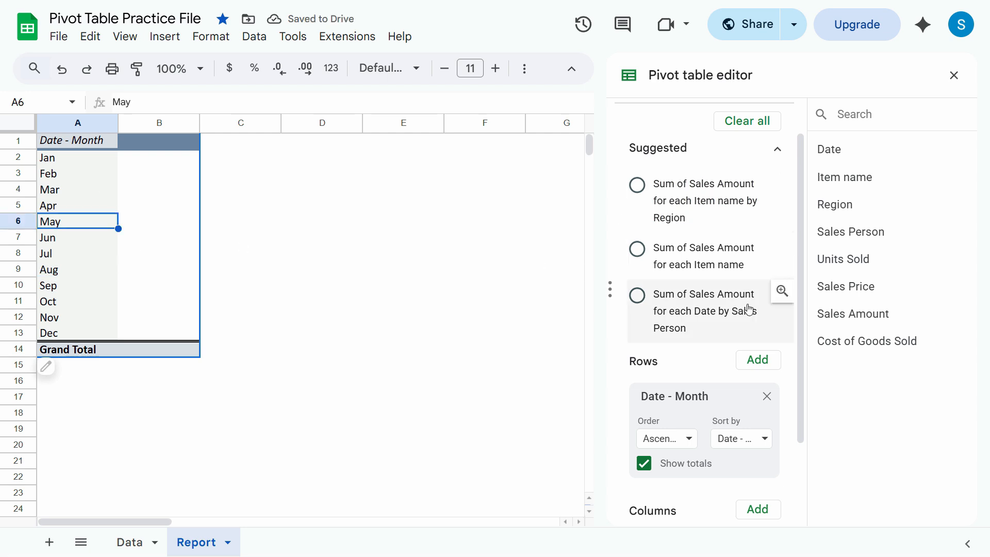
Add Sales Amount to the pivot table's values, summarized by SUM.
scroll(758, 349, down, 2)
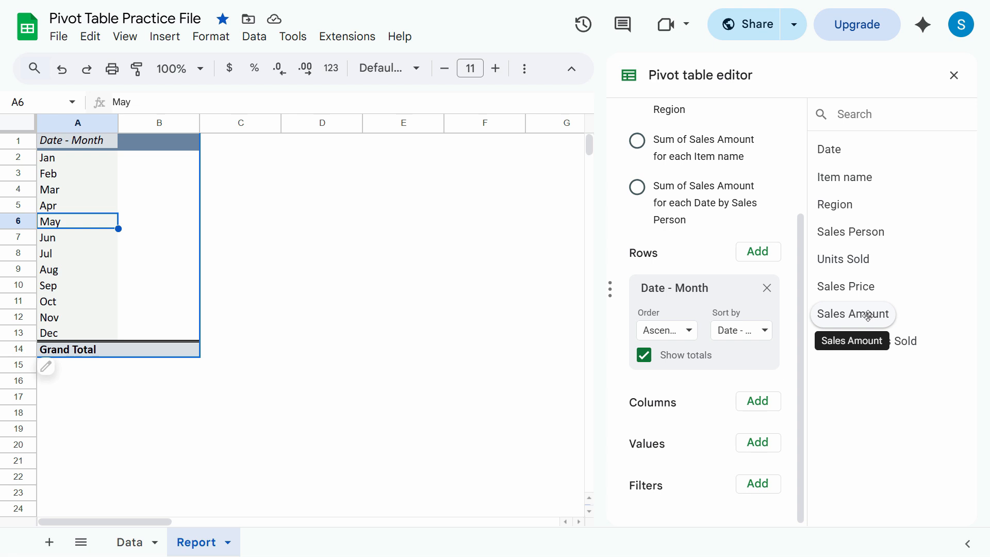
drag(869, 316, 689, 471)
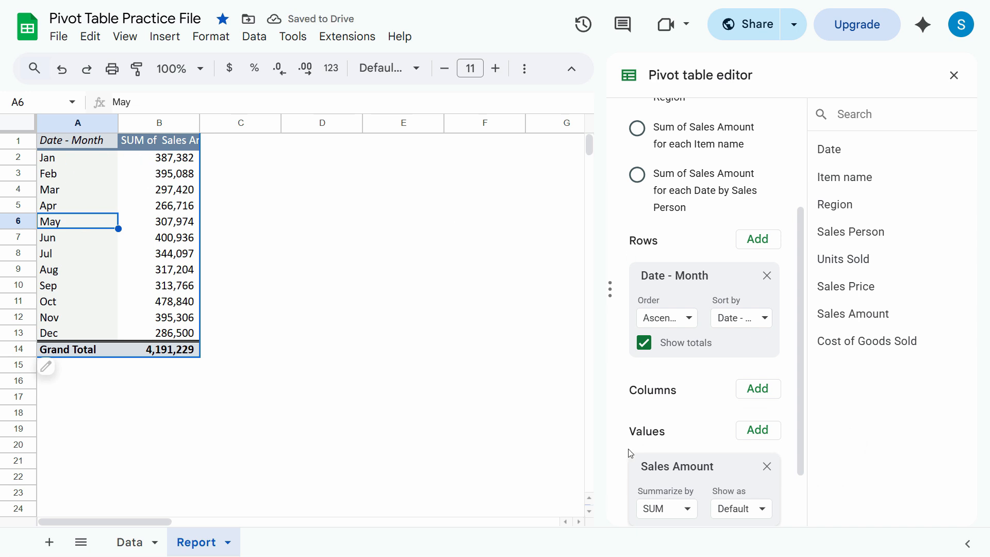
click(159, 396)
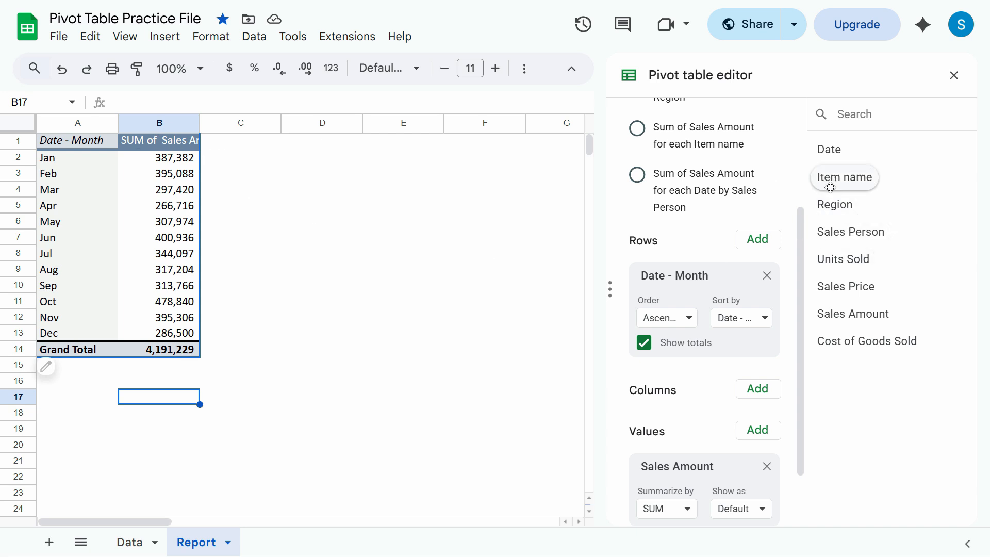
Add Region to the pivot table's columns and close the pivot table editor.
drag(839, 205, 642, 411)
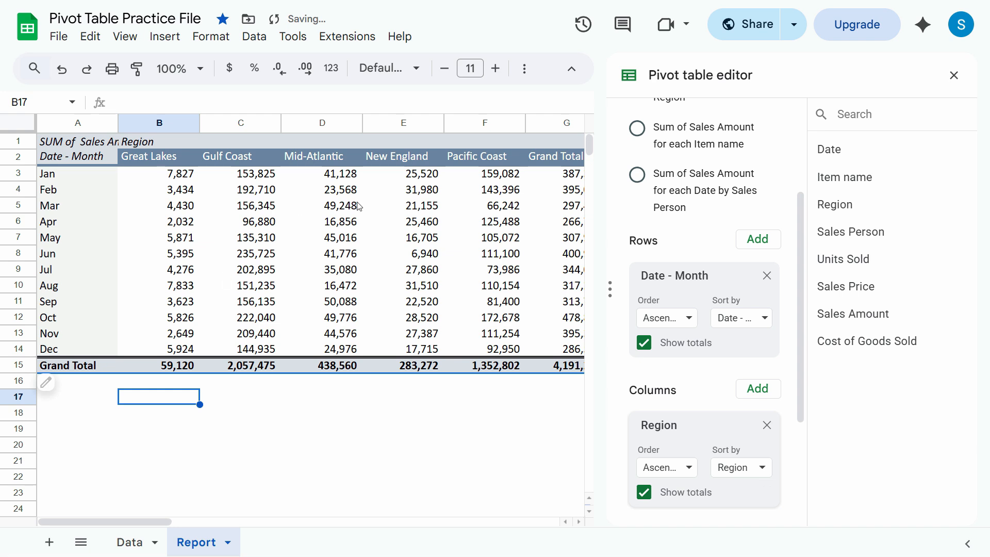
click(953, 76)
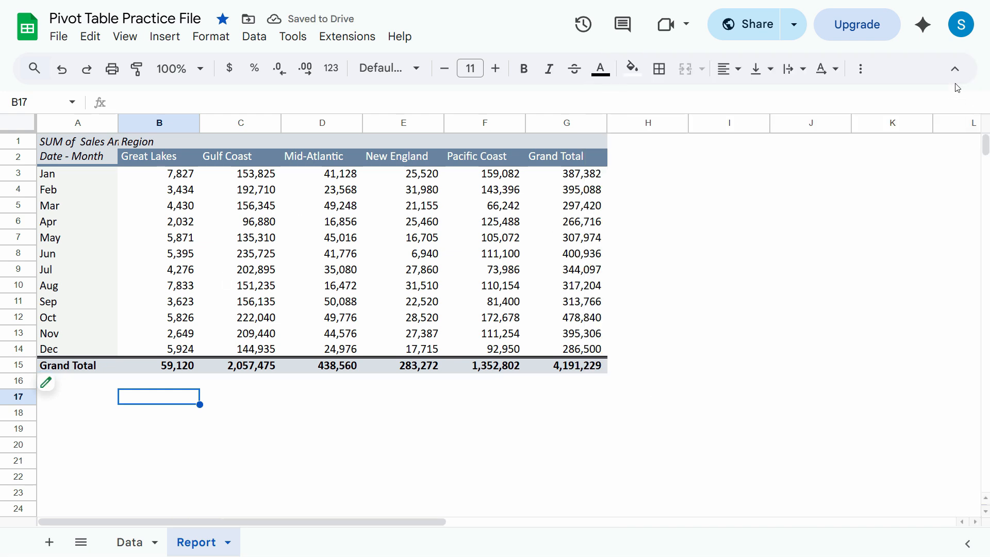
click(809, 257)
Examine the January sales amounts for the Great Lakes, Gulf Coast and Mid-Atlantic regions in the pivot table.
click(457, 243)
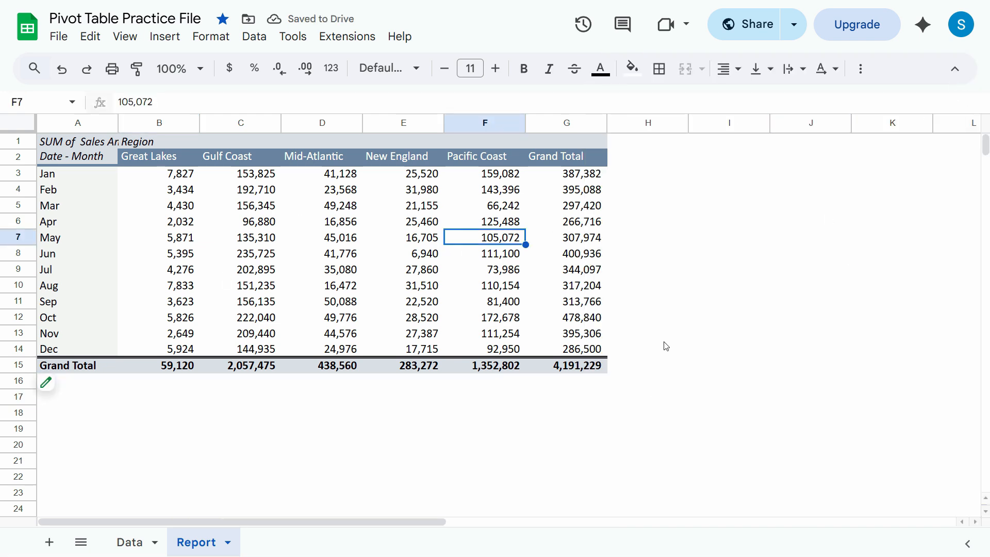
click(52, 176)
click(160, 161)
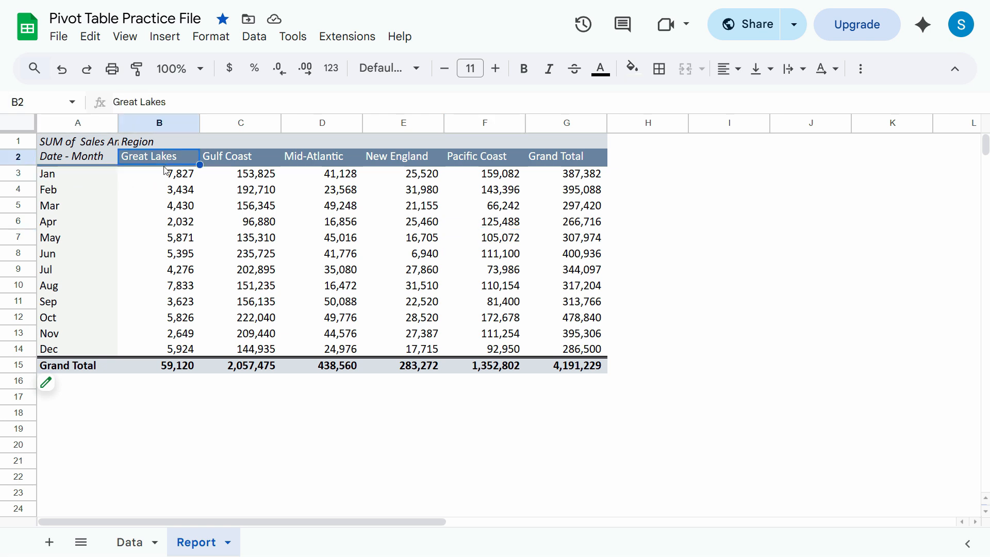
click(169, 179)
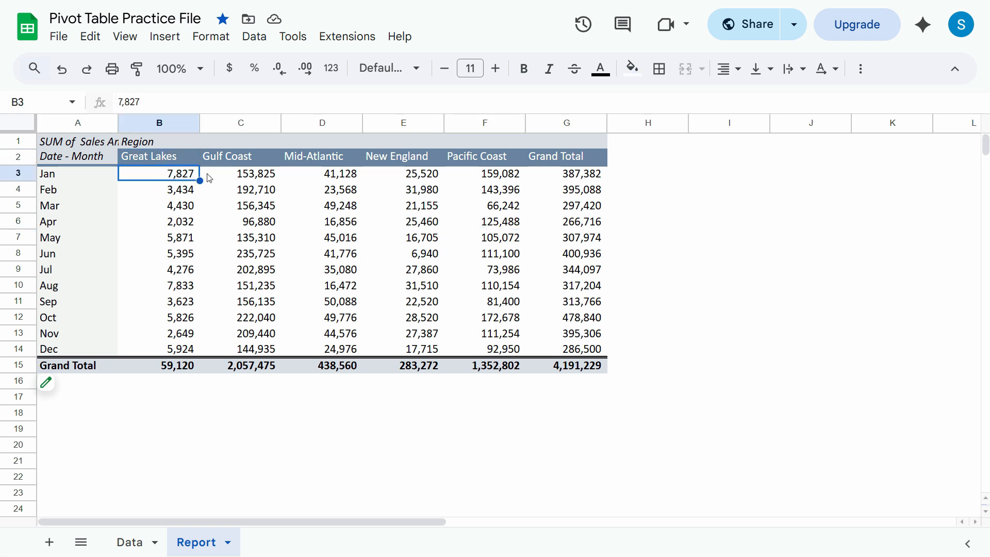
click(244, 161)
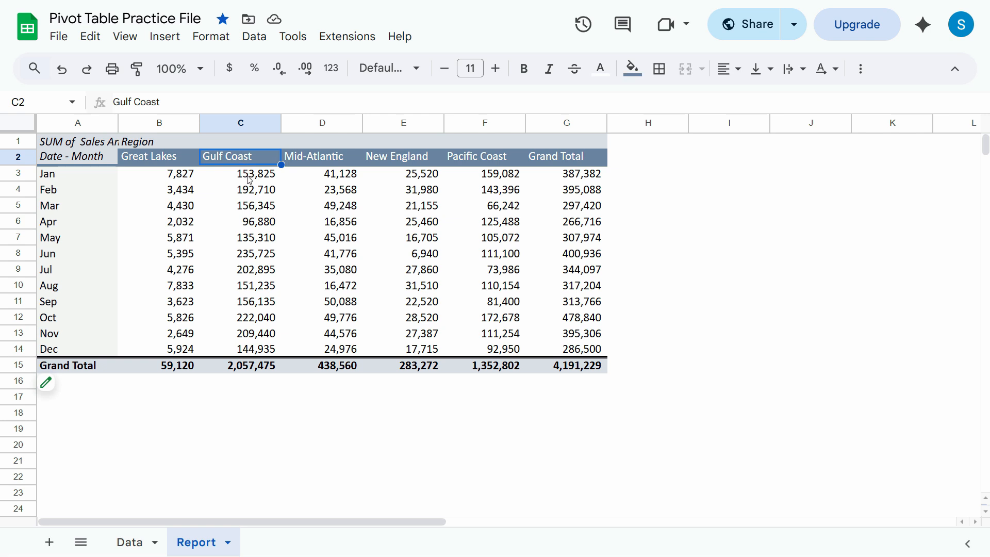
click(249, 178)
click(313, 160)
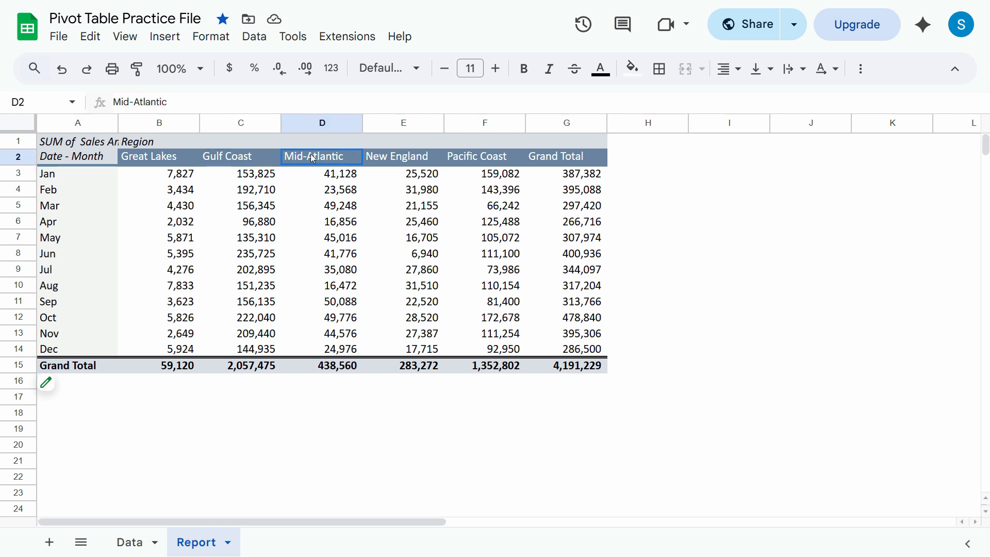
click(344, 177)
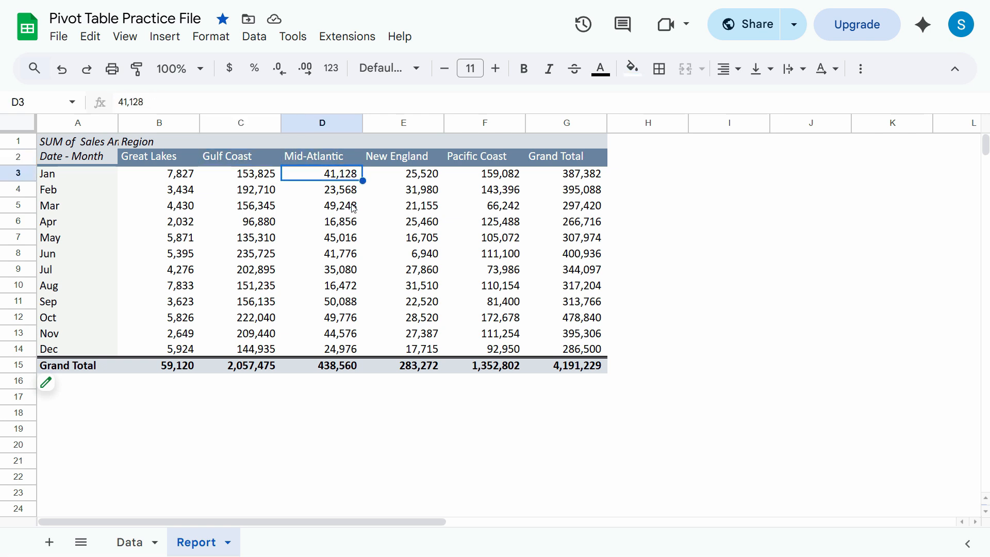
click(442, 309)
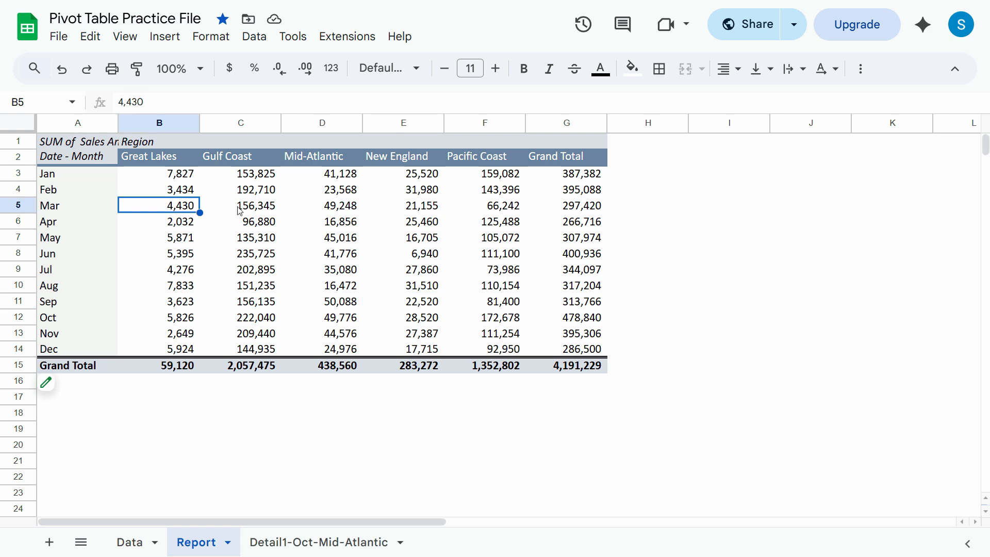
Drill down into the January Gulf Coast sales amount to create a detail sheet of its source records, and dismiss the notification.
click(273, 194)
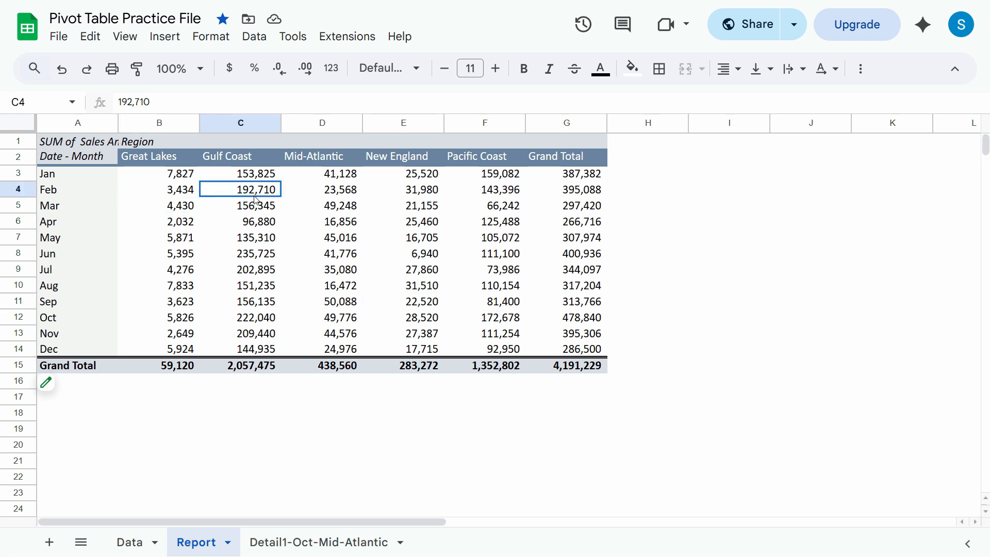
click(255, 172)
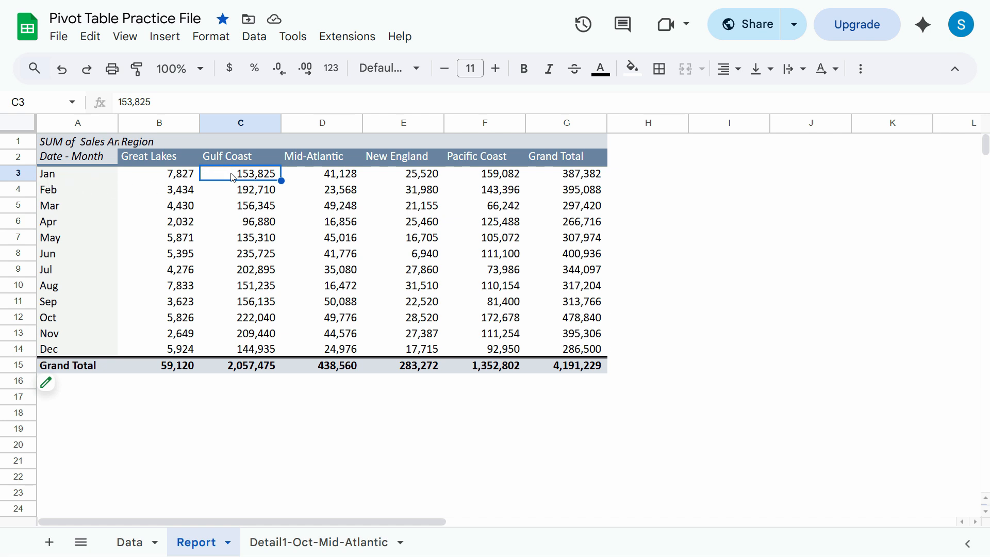
double_click(260, 177)
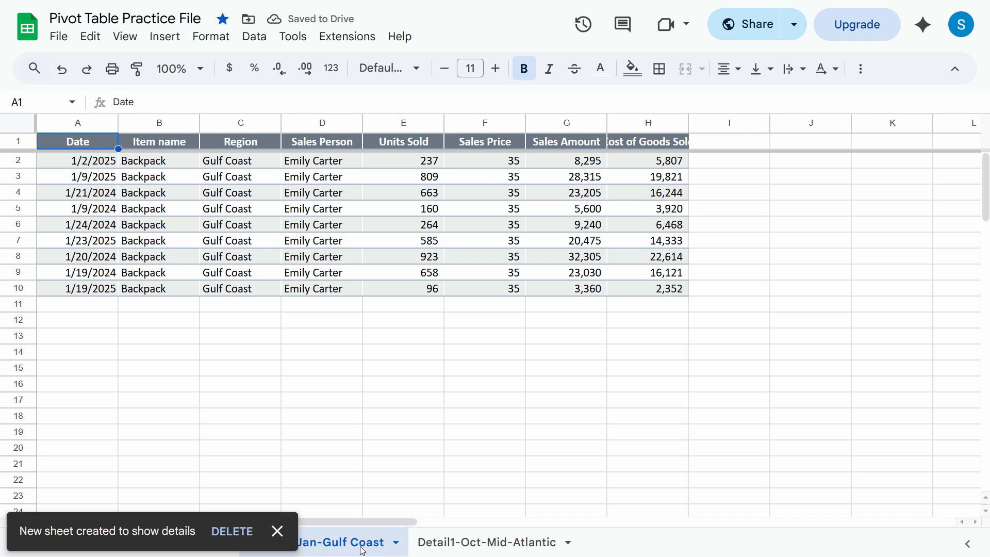
click(400, 494)
click(277, 531)
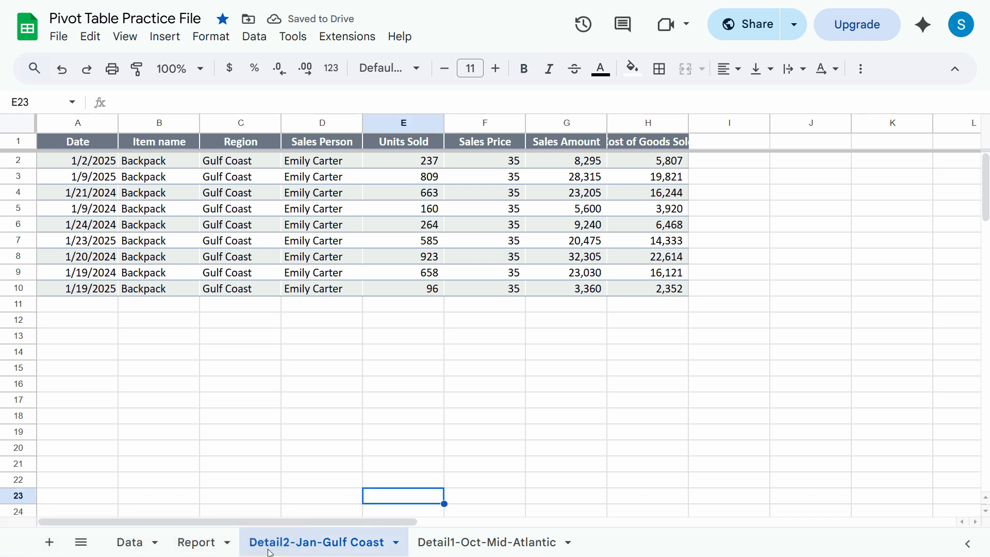